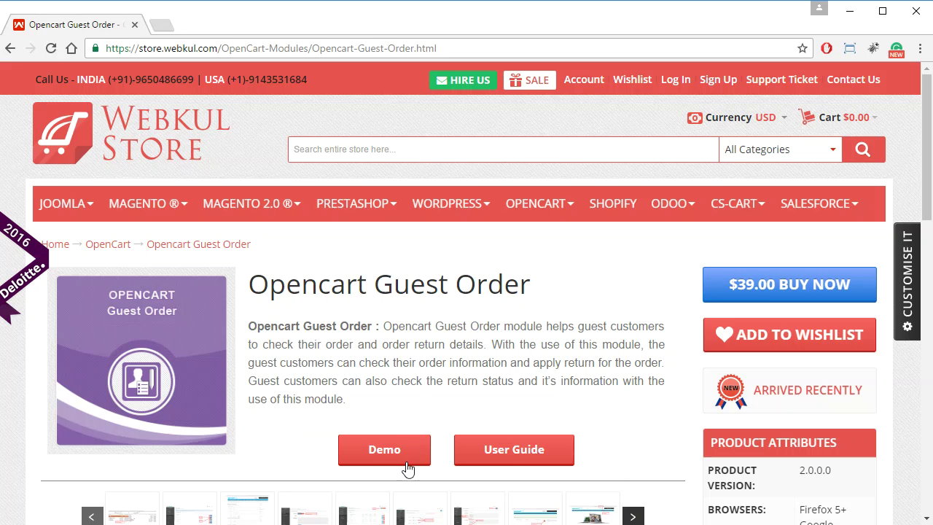
# Open the Guest Order module's Admin Demo and Front Demo in new tabs, closing the extra product tab
pyautogui.click(377, 460)
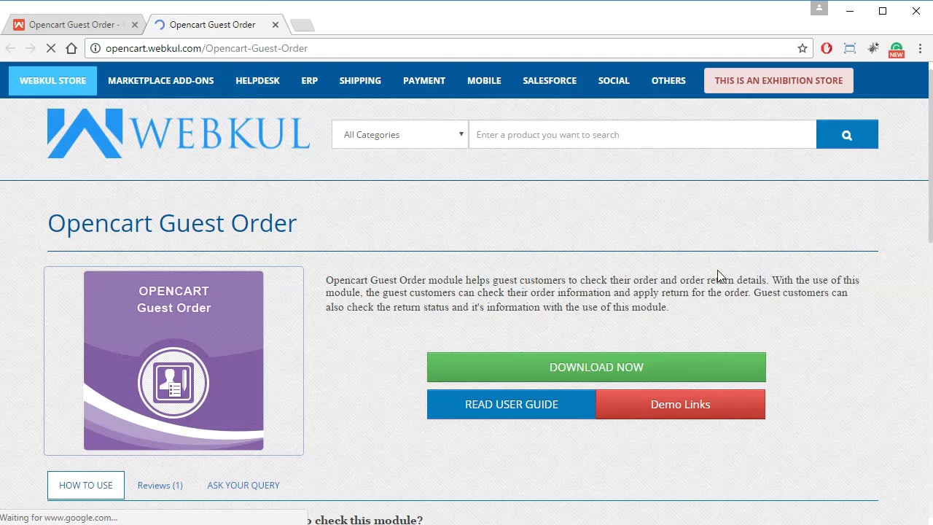
pyautogui.scroll(-5, 370, 320)
pyautogui.scroll(-2, 373, 322)
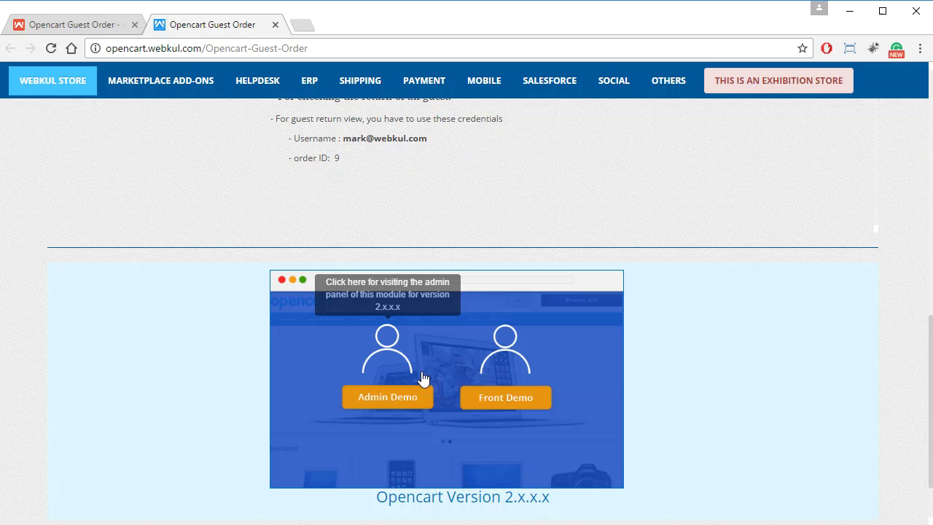
pyautogui.click(399, 400)
pyautogui.click(201, 21)
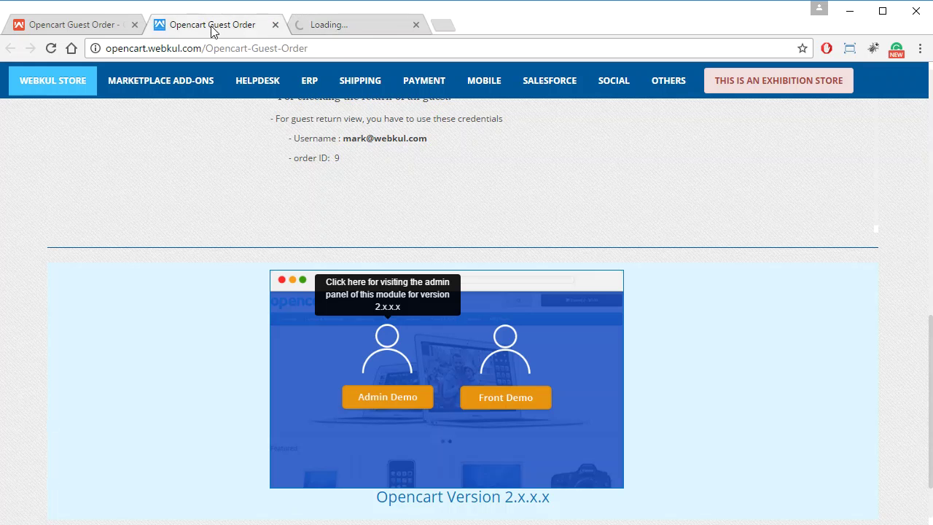
pyautogui.click(494, 397)
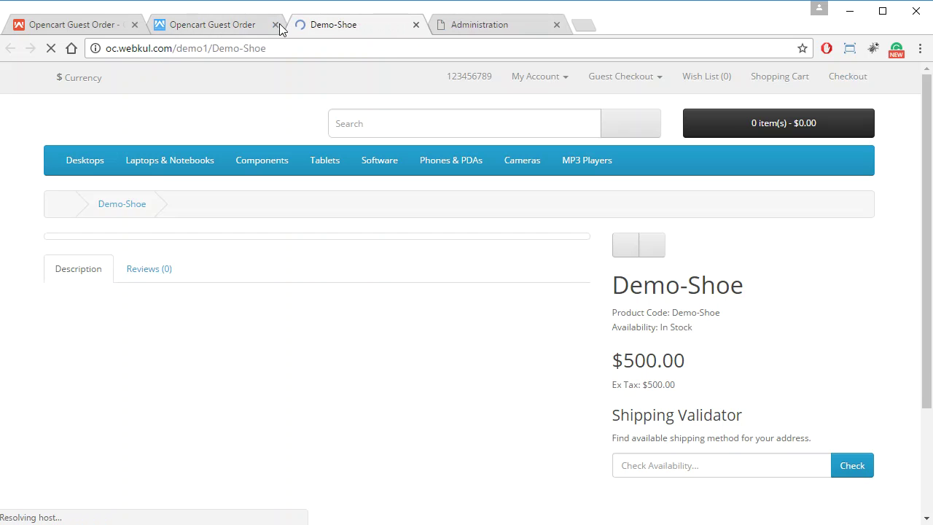
pyautogui.click(275, 25)
# Log into the demo admin and keep the Guest Checkout module status set to Enabled
pyautogui.click(308, 29)
pyautogui.moveTo(308, 29); pyautogui.dragTo(243, 30)
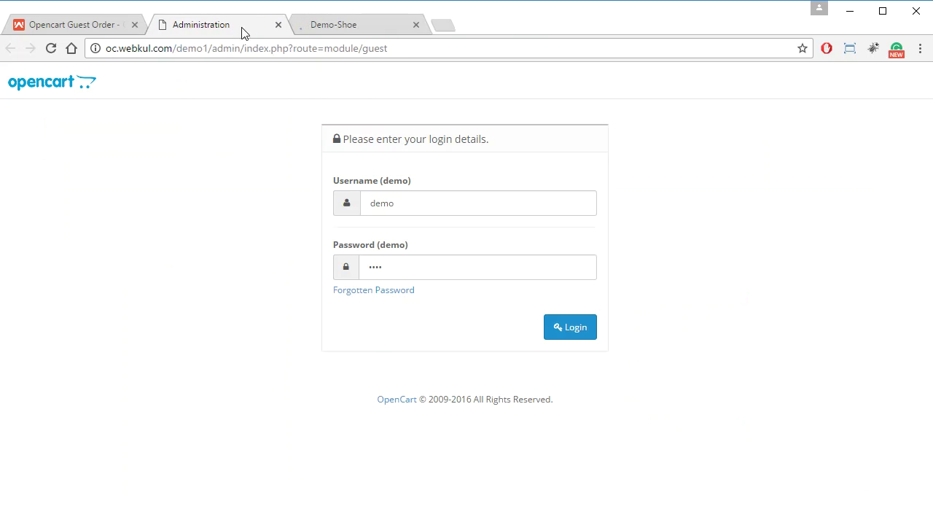
pyautogui.click(556, 317)
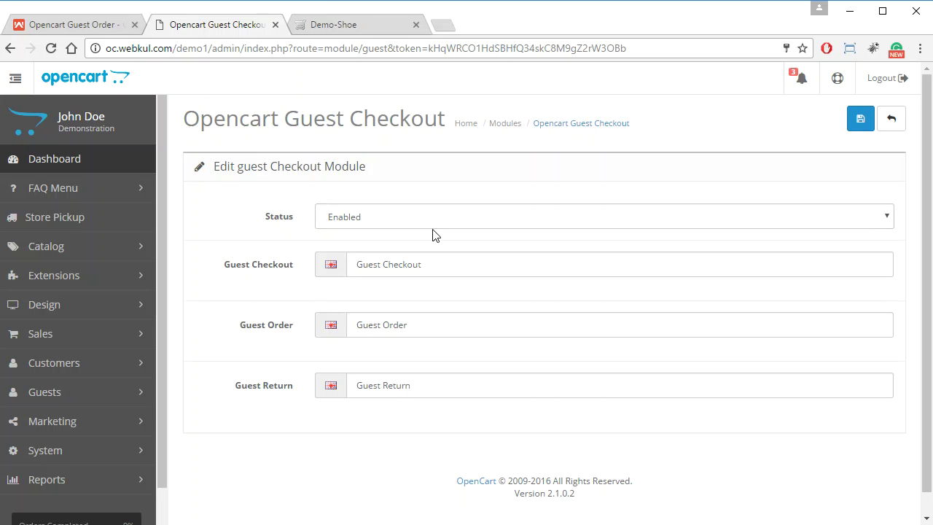
pyautogui.click(454, 220)
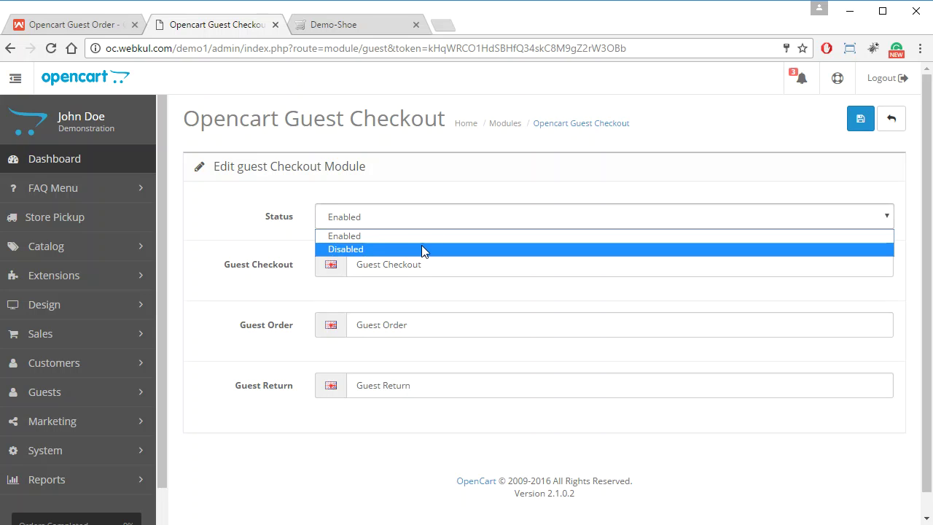
pyautogui.click(436, 219)
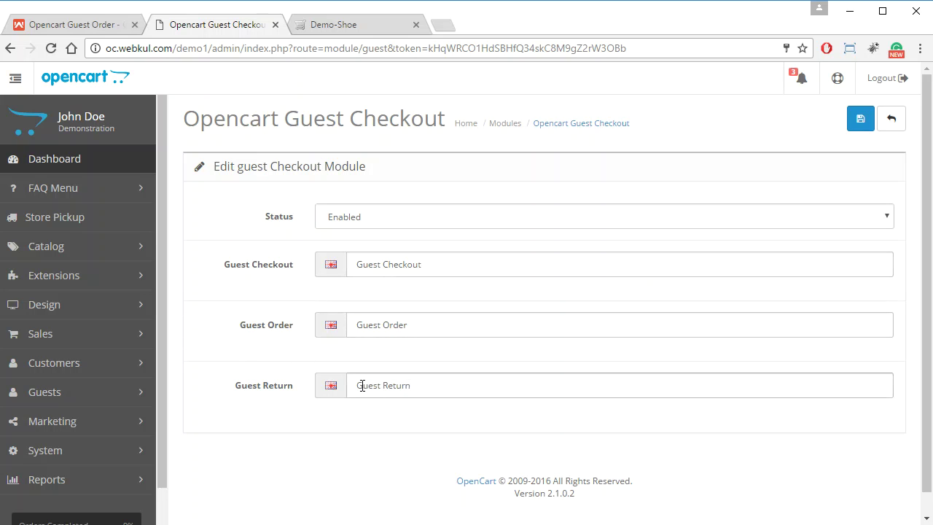
# Review the Guest Return label field, then bring up the Demo-Shoe storefront tab
pyautogui.moveTo(359, 386); pyautogui.dragTo(415, 388)
pyautogui.click(448, 389)
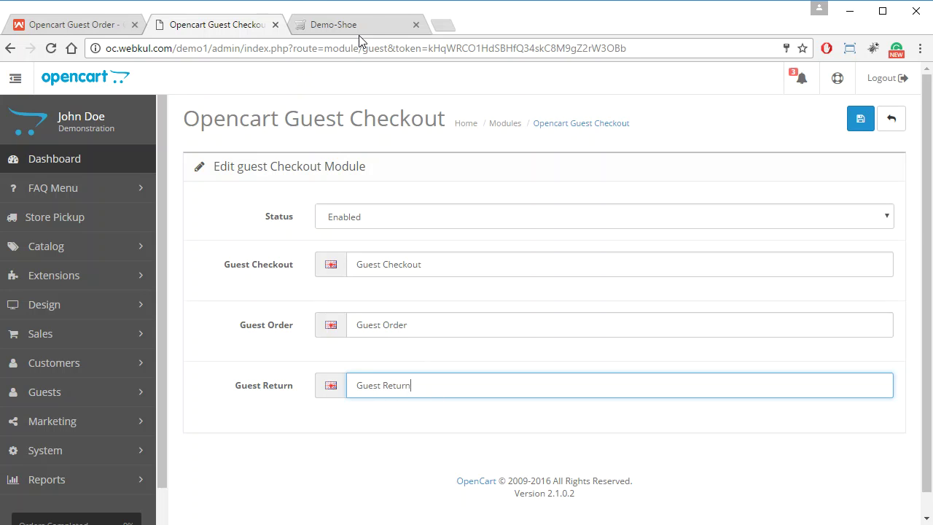
pyautogui.click(342, 25)
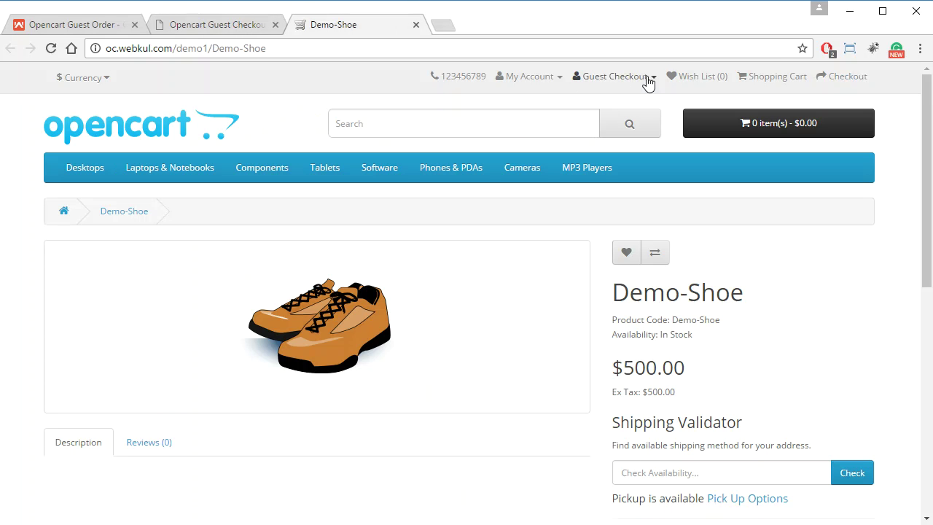
# Preview the header's Guest Order and Guest Return links, then go back to the admin module settings
pyautogui.click(648, 86)
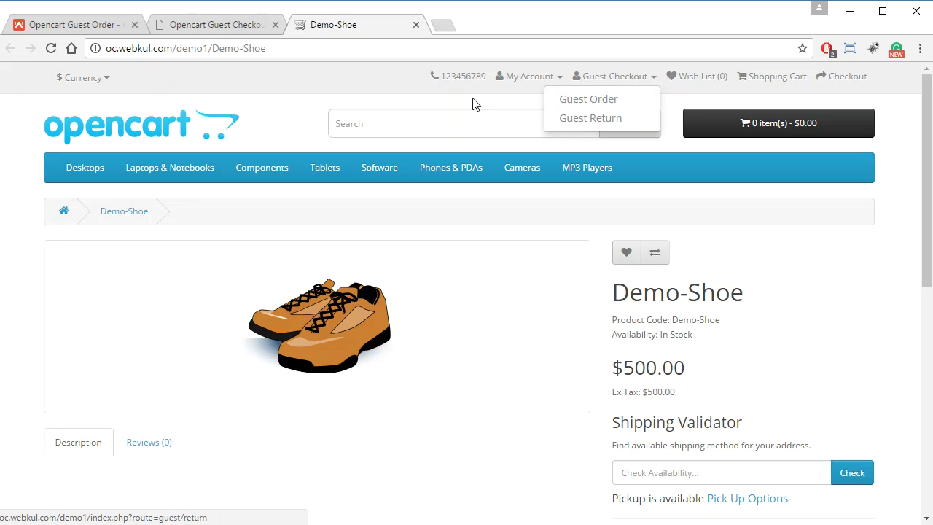
pyautogui.click(213, 26)
pyautogui.click(414, 430)
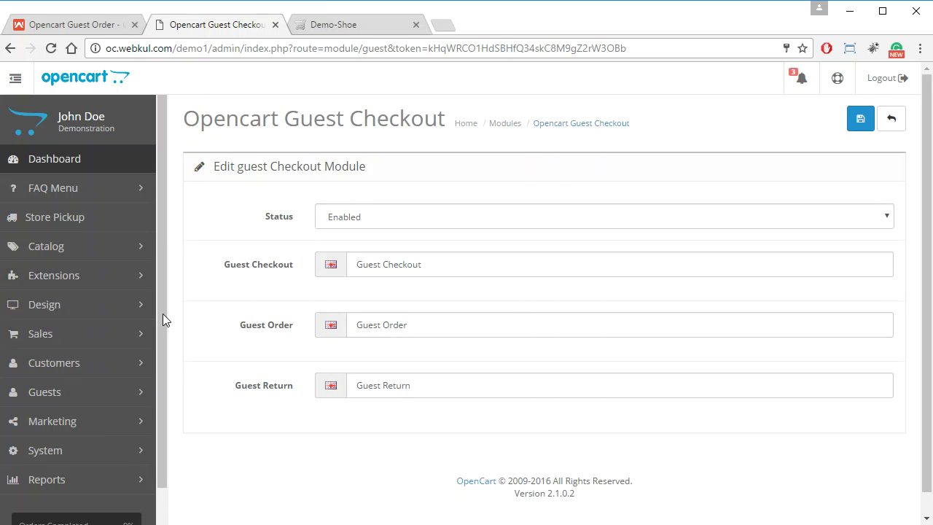
# Under Extensions > Modules, find Opencart Guest Checkout and open its Edit form
pyautogui.click(128, 283)
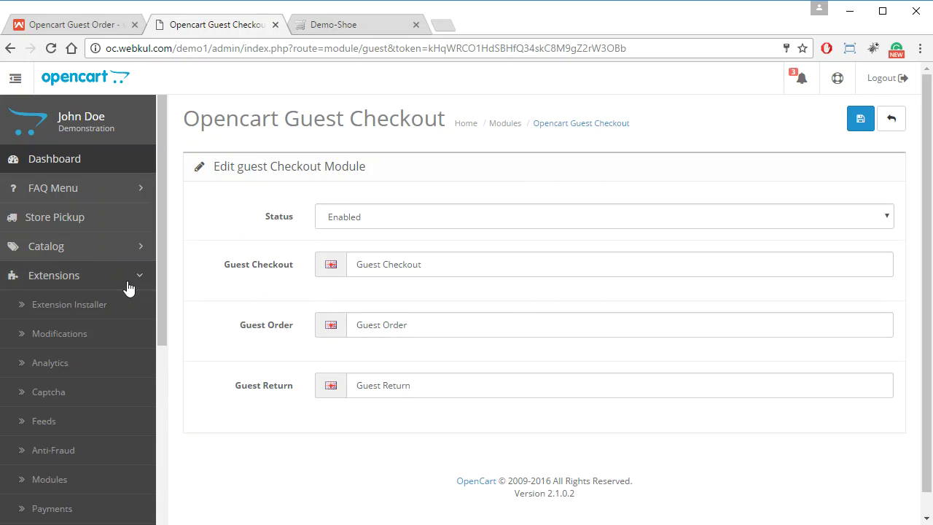
pyautogui.click(58, 479)
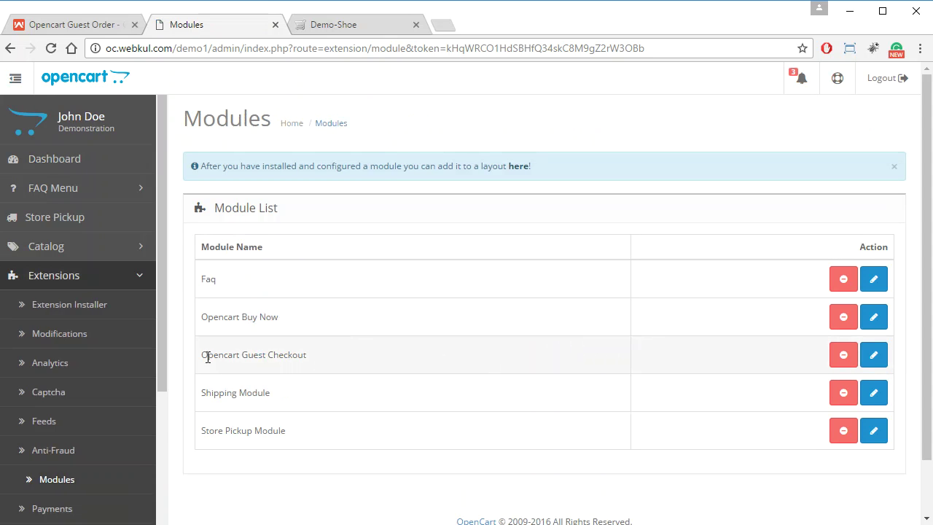
pyautogui.moveTo(201, 356); pyautogui.dragTo(372, 369)
pyautogui.click(373, 369)
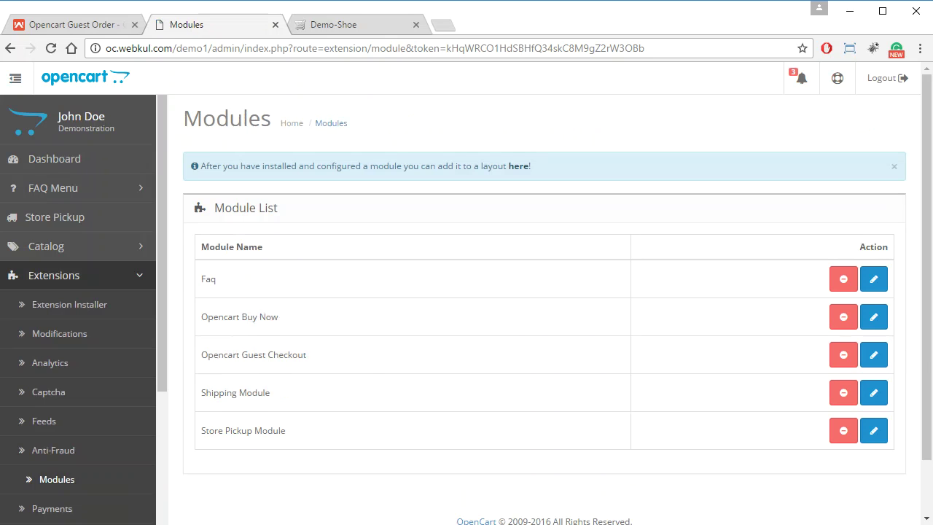
pyautogui.click(876, 359)
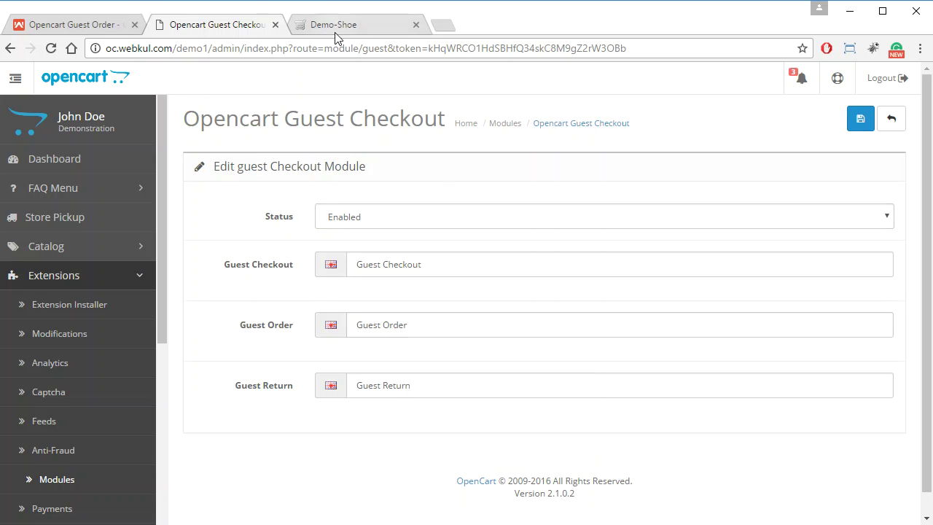
# Select the Red option for the Demo-Shoe on its storefront product page
pyautogui.click(72, 277)
pyautogui.click(378, 25)
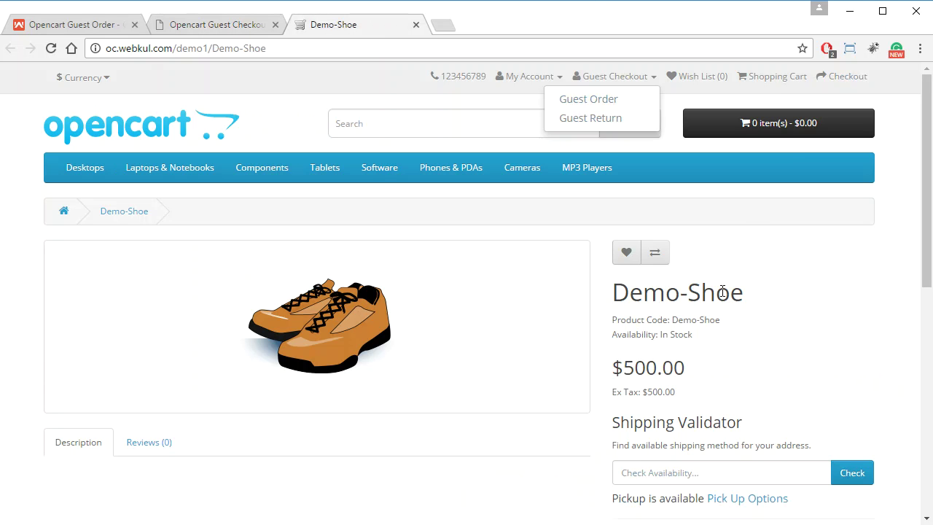
pyautogui.click(751, 289)
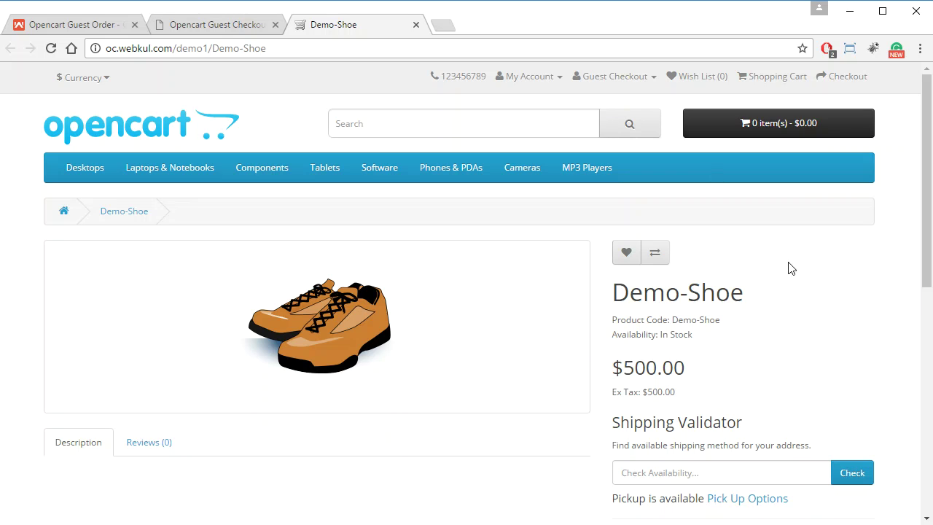
pyautogui.scroll(-1, 729, 371)
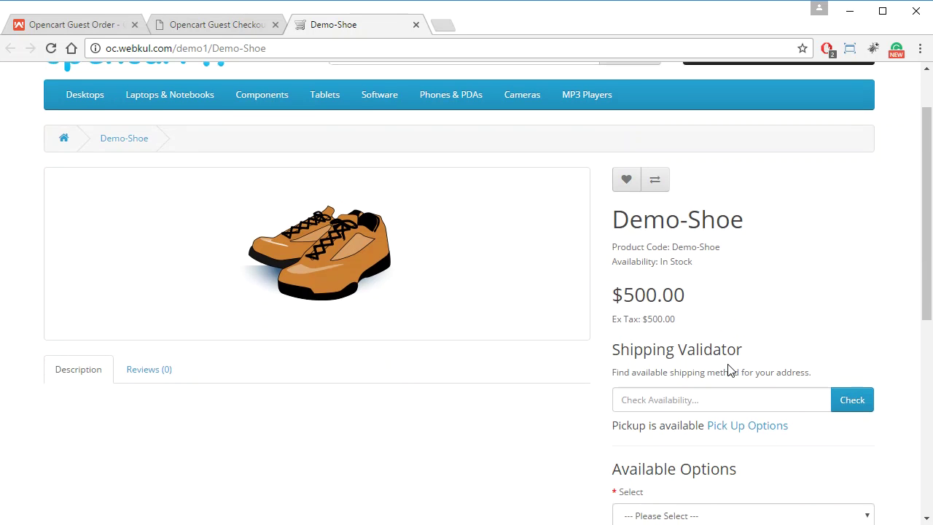
pyautogui.scroll(-1, 737, 358)
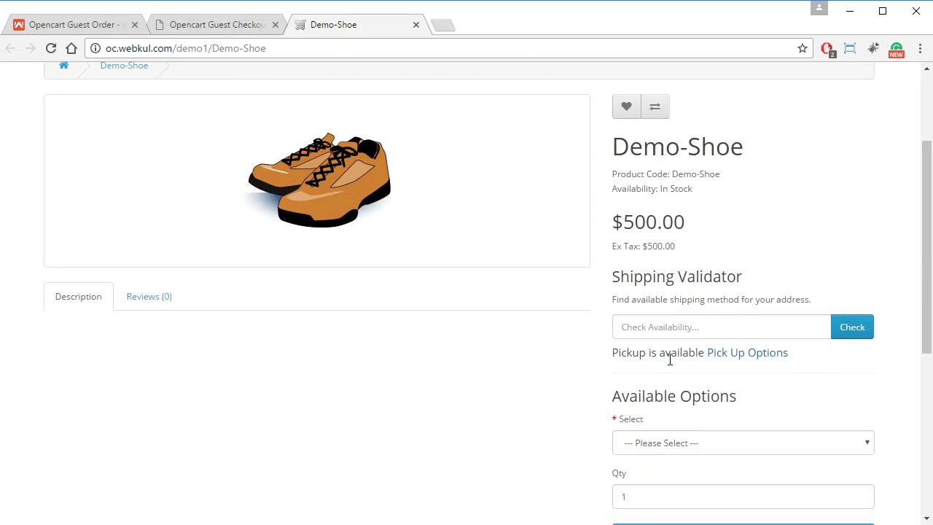
pyautogui.scroll(-2, 743, 423)
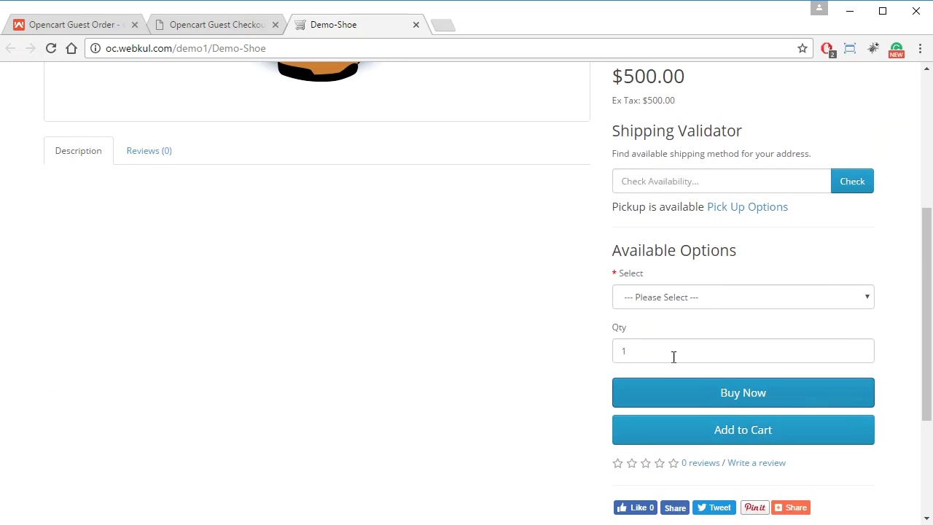
pyautogui.click(718, 311)
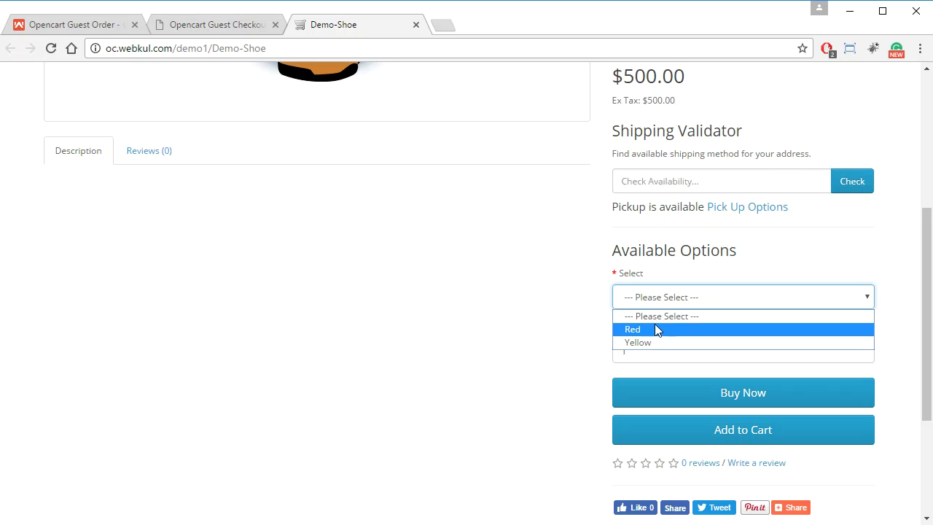
pyautogui.click(656, 330)
pyautogui.click(589, 330)
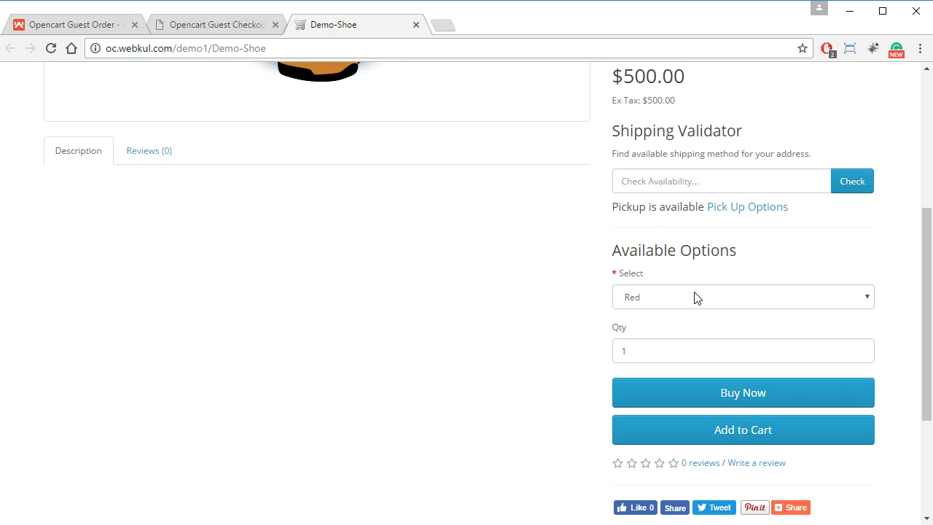
pyautogui.click(700, 297)
pyautogui.click(702, 305)
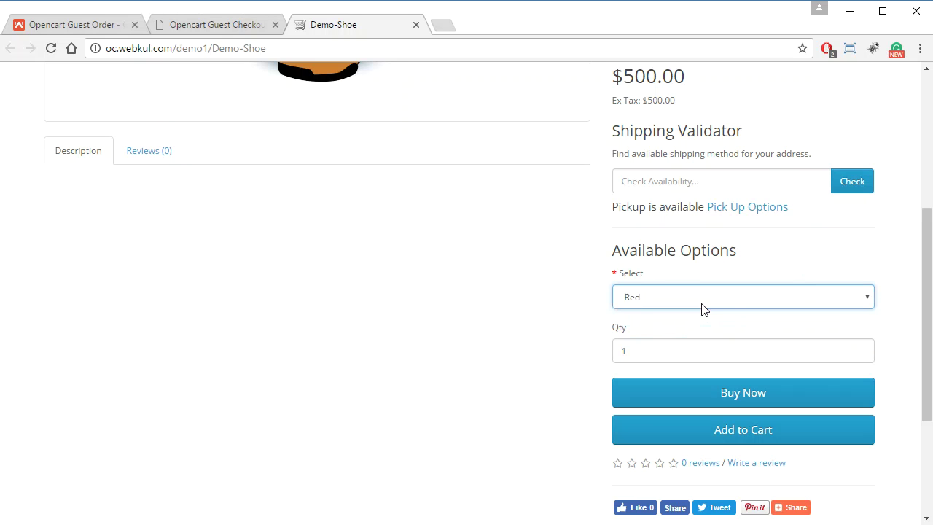
# Add the red Demo-Shoe to the cart and open the Shopping Cart page
pyautogui.click(710, 434)
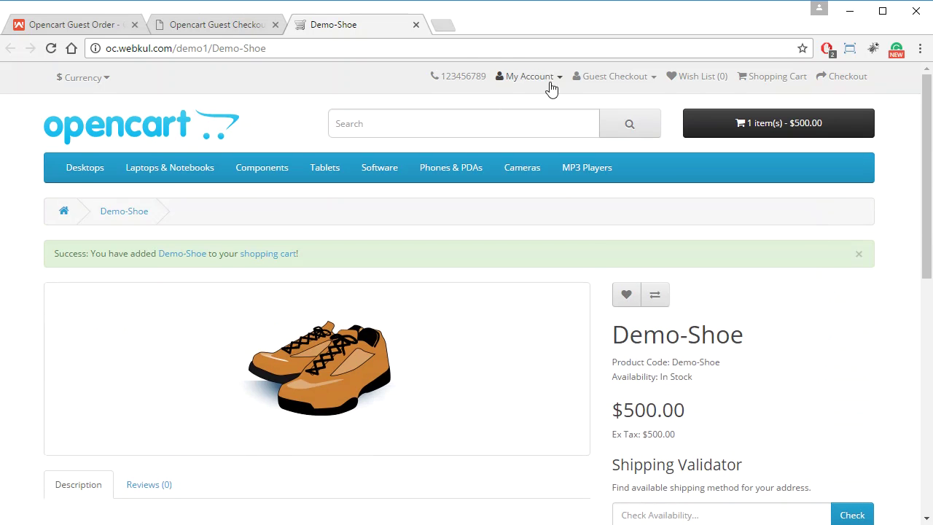
pyautogui.click(547, 80)
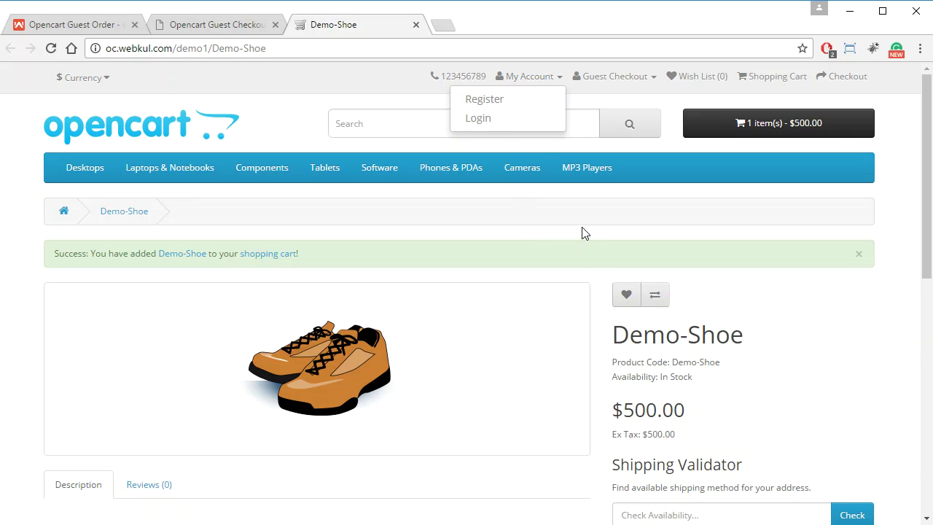
pyautogui.click(265, 255)
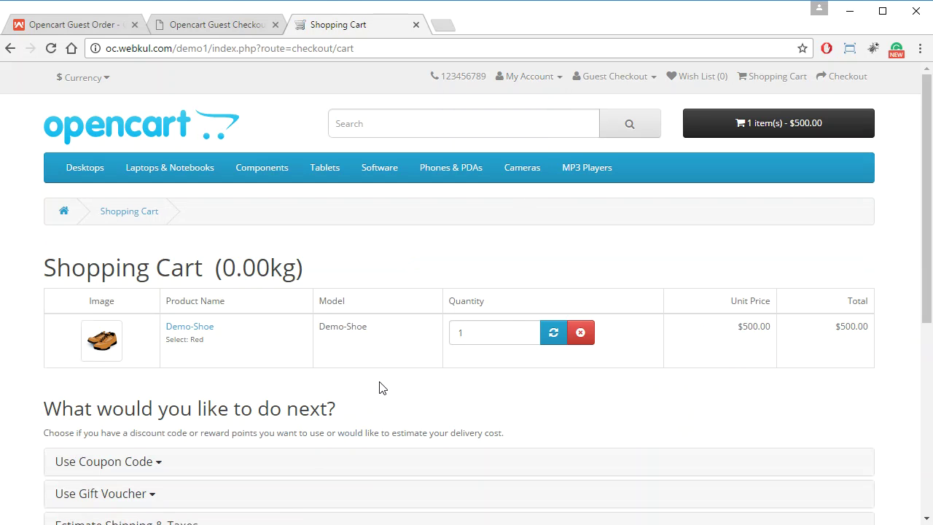
# Proceed from the $500.00 cart to checkout's Step 1: Checkout Options
pyautogui.scroll(-2, 383, 387)
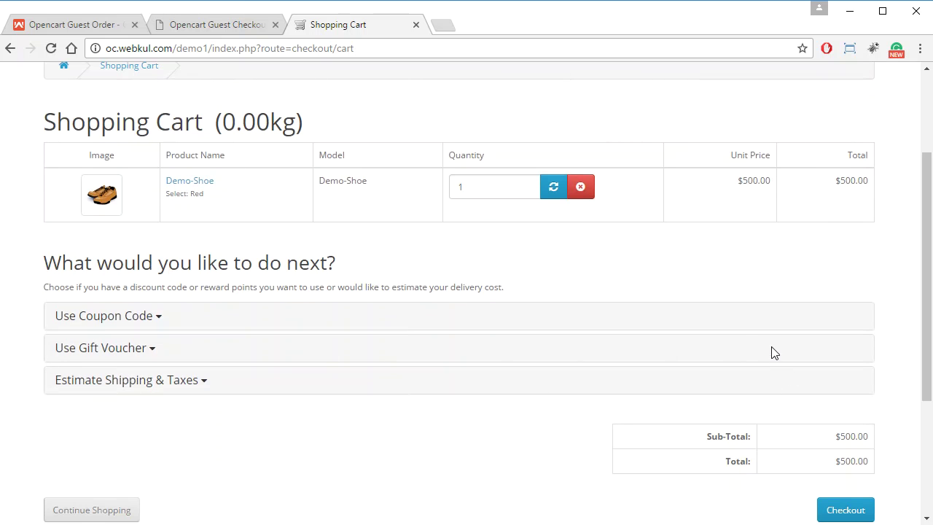
pyautogui.scroll(-2, 740, 339)
pyautogui.scroll(2, 740, 339)
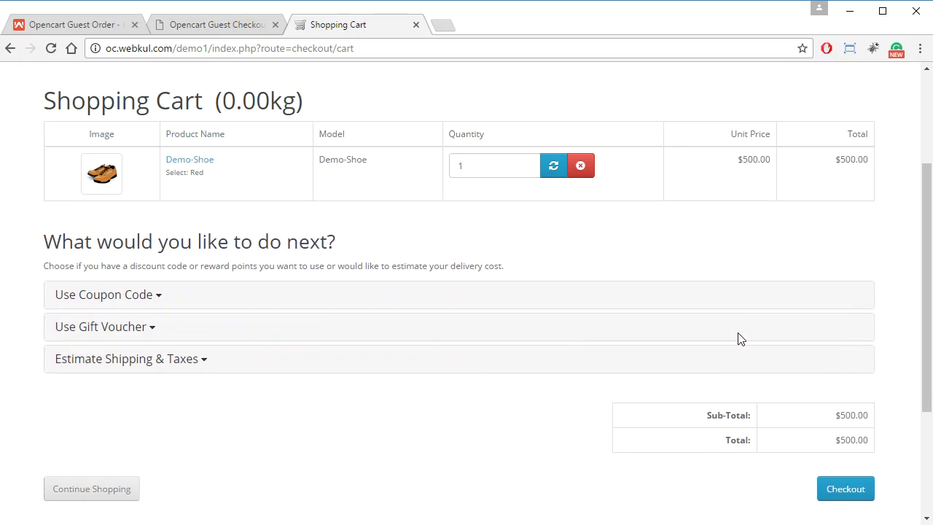
pyautogui.scroll(-1, 729, 321)
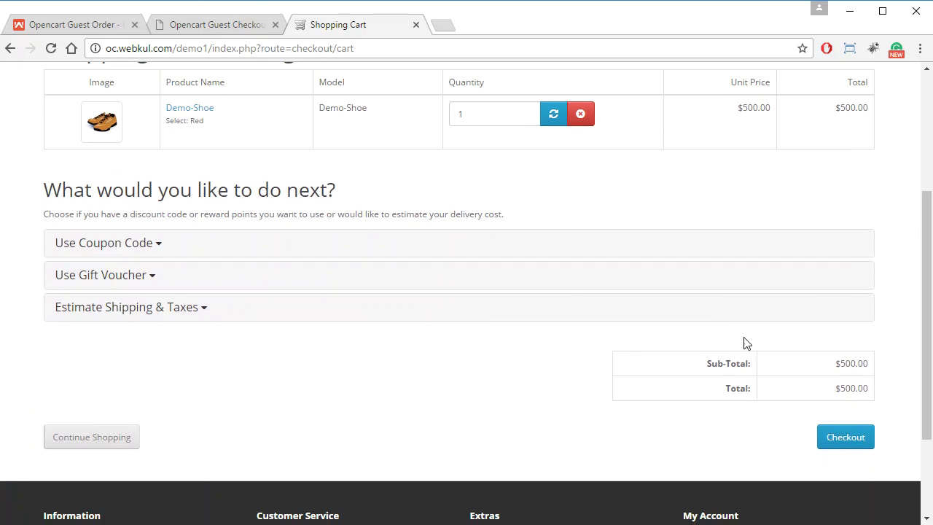
pyautogui.click(851, 440)
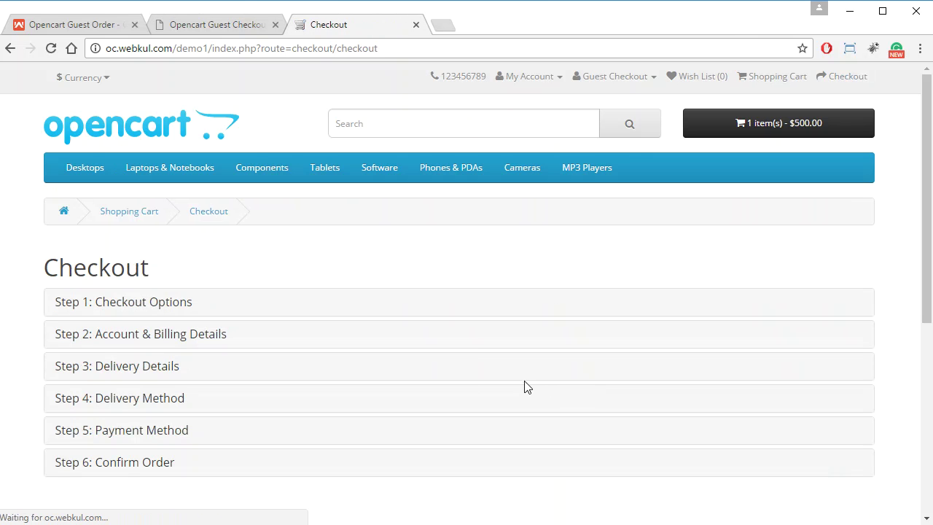
pyautogui.scroll(-1, 241, 321)
pyautogui.scroll(-1, 244, 364)
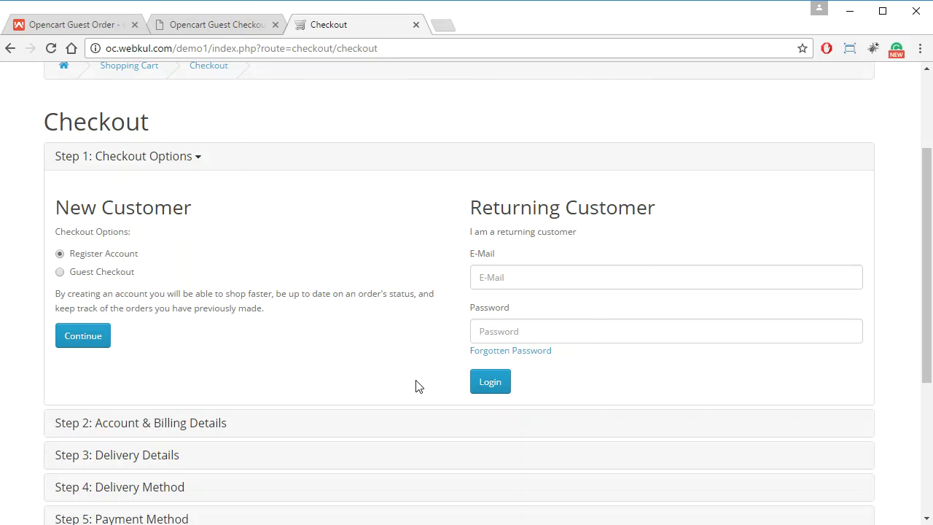
# Choose Guest Checkout and continue to the billing details form
pyautogui.click(59, 273)
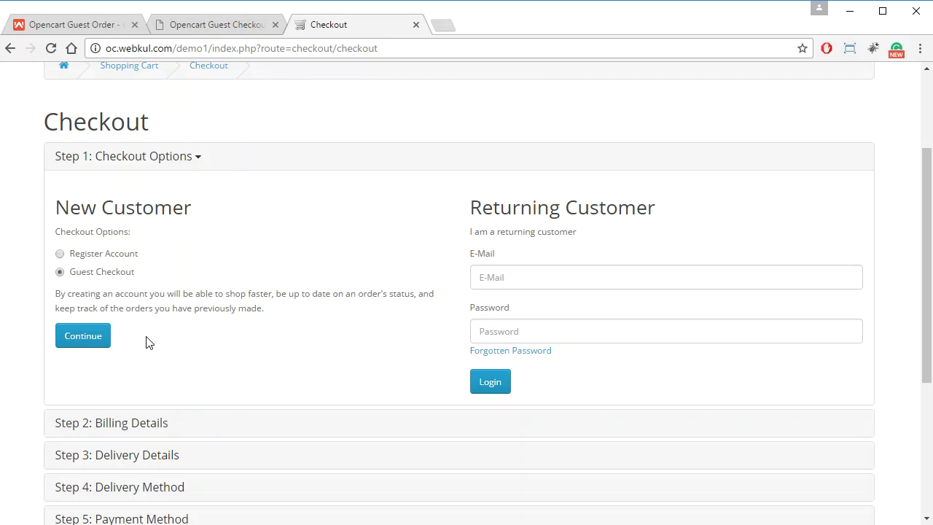
pyautogui.click(96, 344)
pyautogui.click(91, 341)
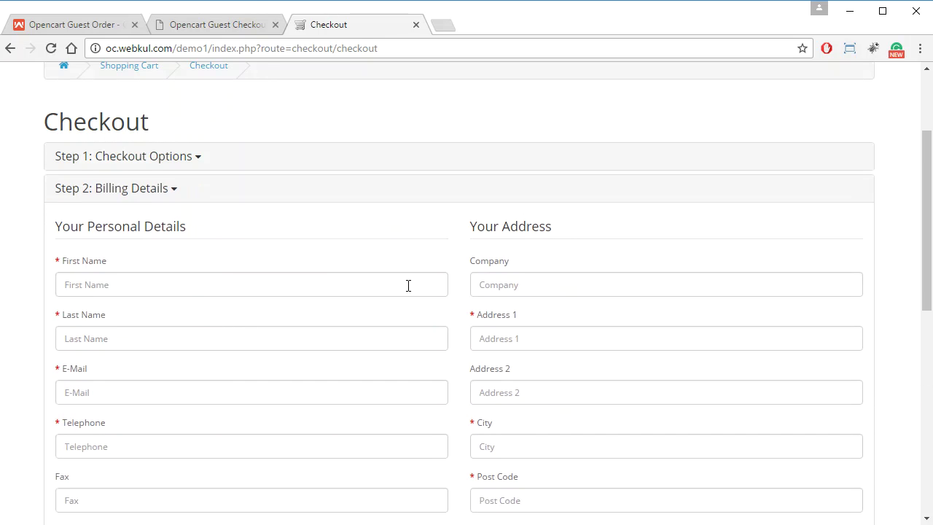
# Submit the guest billing details with country India and region Delhi, reaching Flat Shipping Rate delivery
pyautogui.scroll(-1, 408, 288)
pyautogui.scroll(-1, 408, 291)
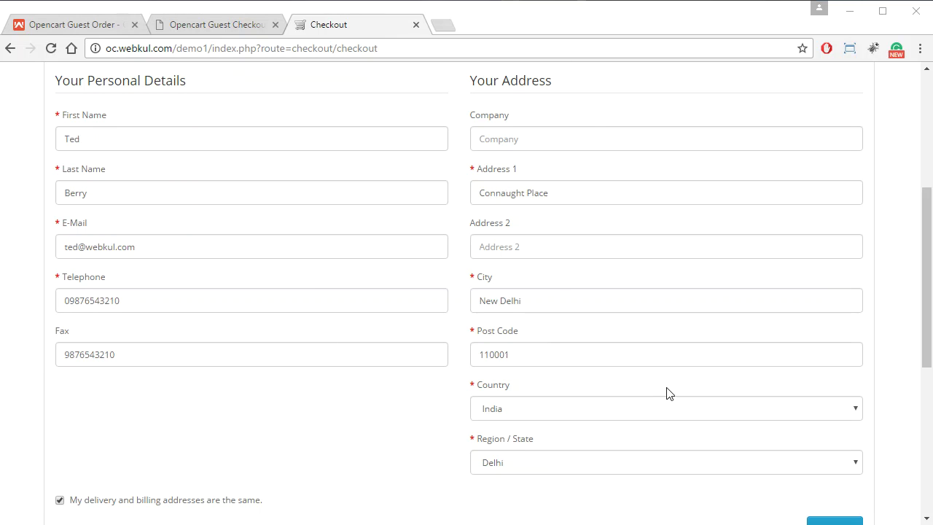
pyautogui.scroll(-1, 668, 393)
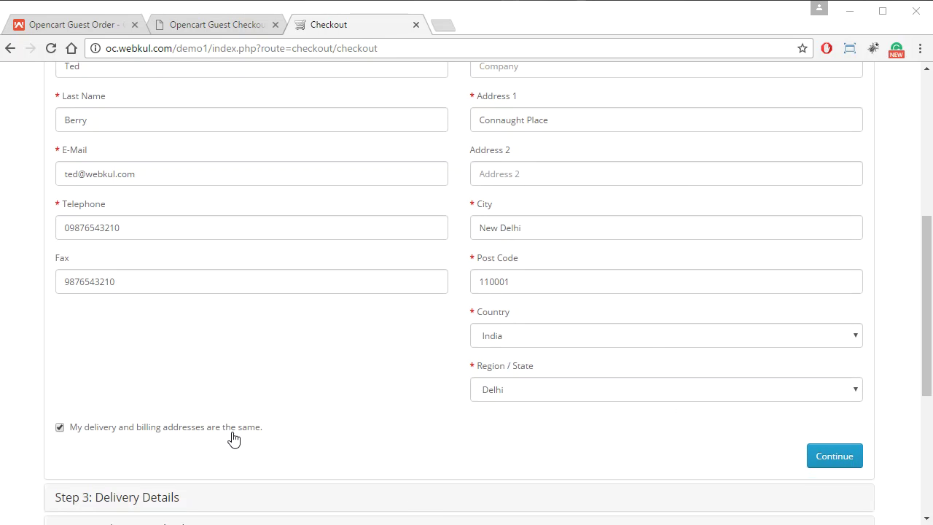
pyautogui.click(828, 462)
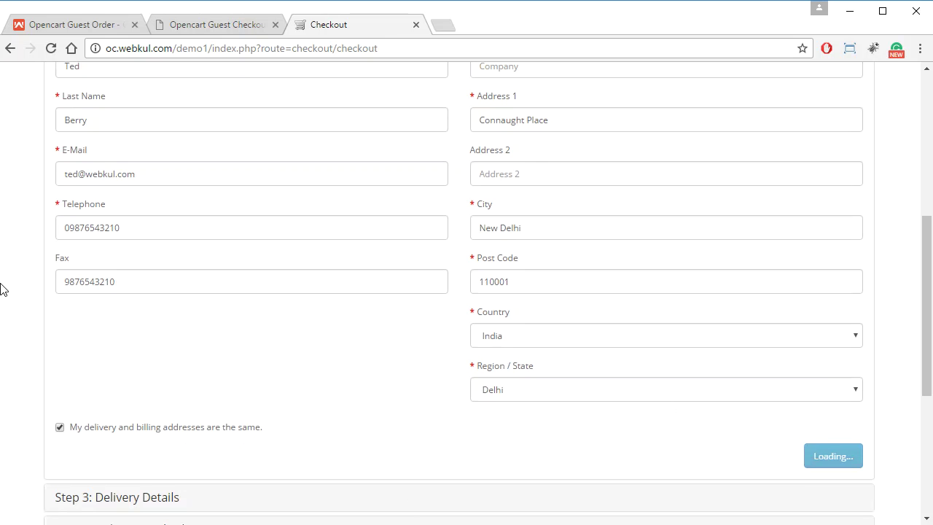
pyautogui.scroll(2, 246, 266)
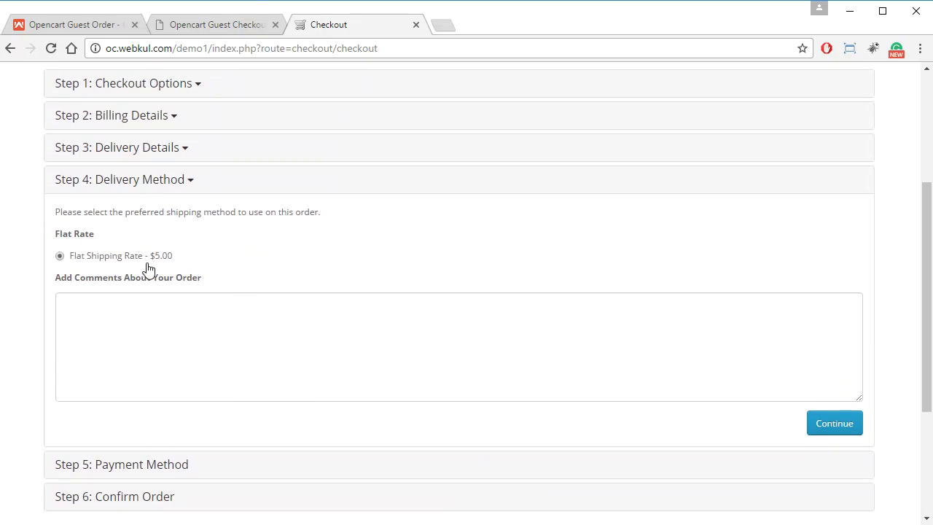
# Accept Flat Shipping Rate, agree to Terms, pay cash on delivery, confirm the $505.00 order, and return home
pyautogui.click(845, 427)
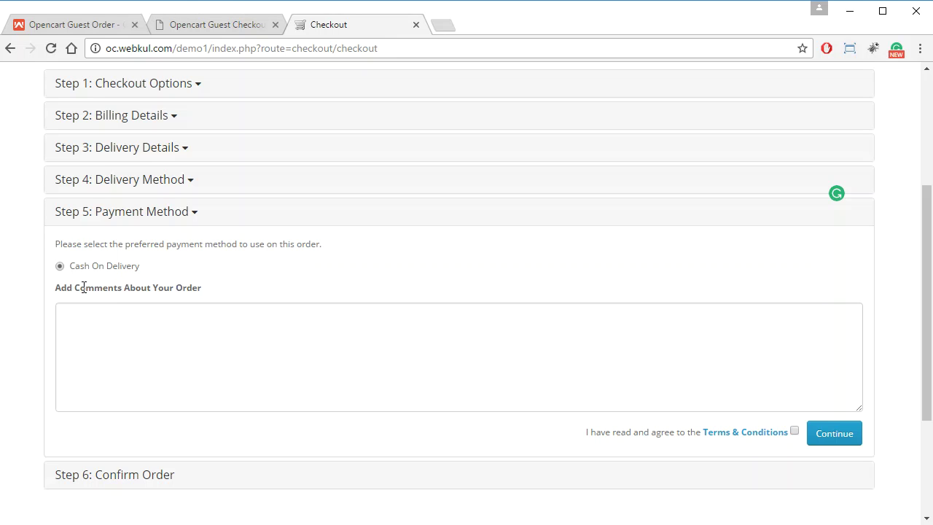
pyautogui.click(794, 431)
pyautogui.click(833, 433)
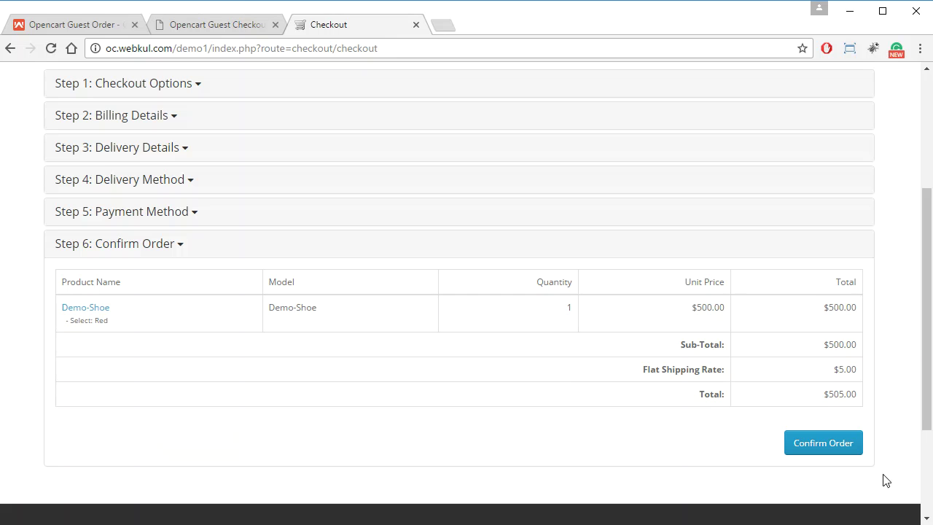
pyautogui.click(831, 446)
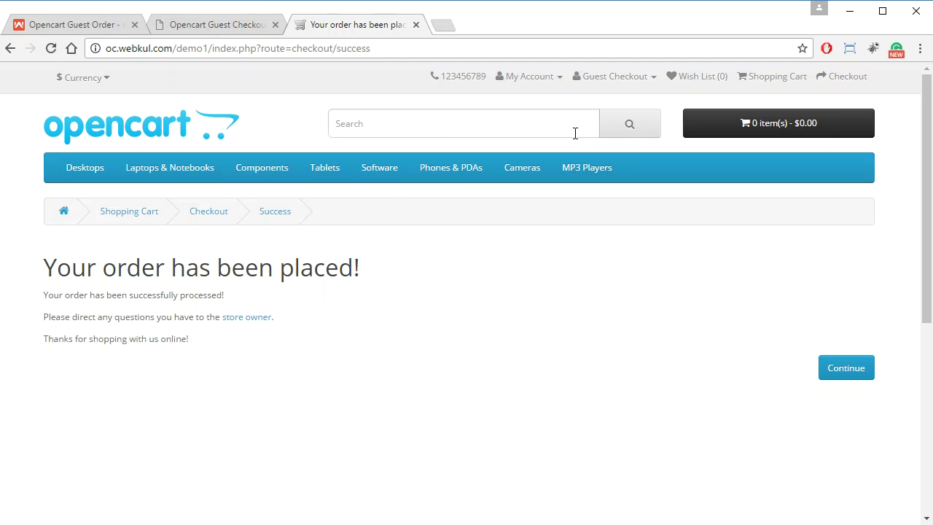
pyautogui.click(849, 369)
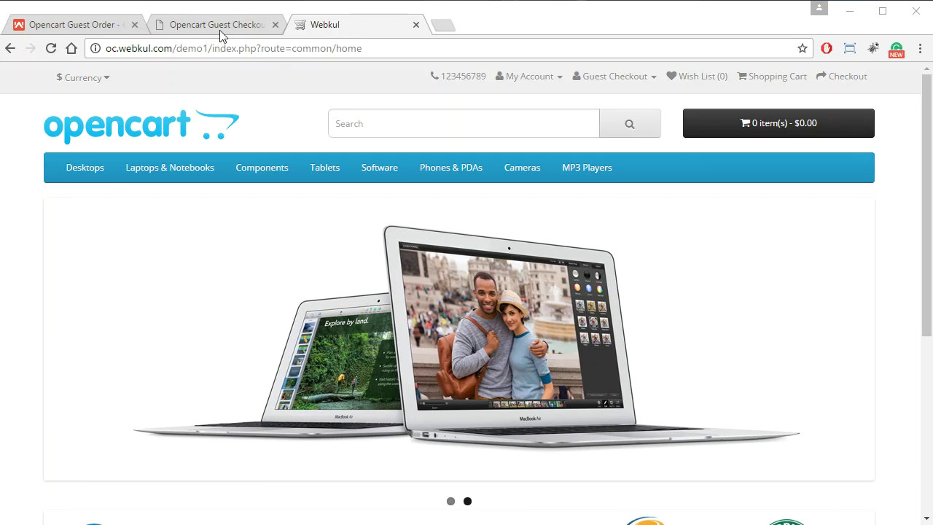
# Open the admin Guests > Order list to find the new $505.00 guest order
pyautogui.click(224, 26)
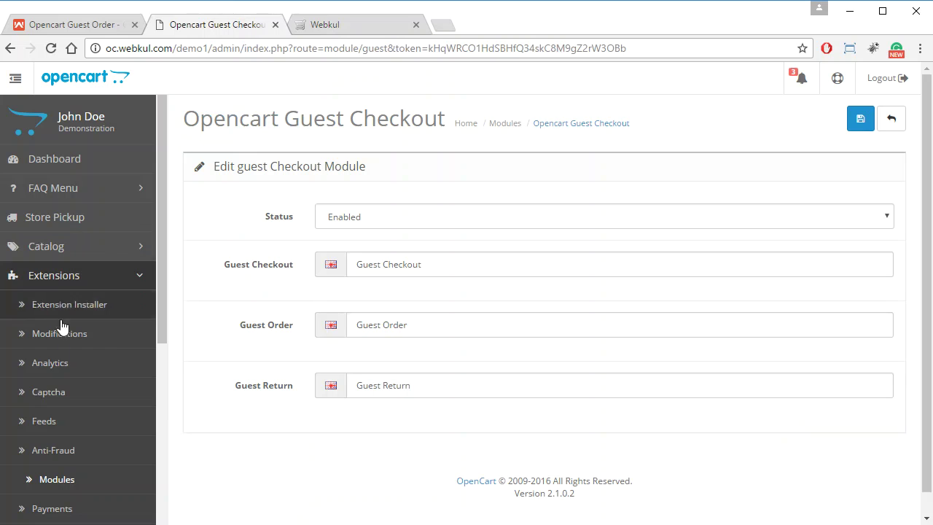
pyautogui.click(95, 286)
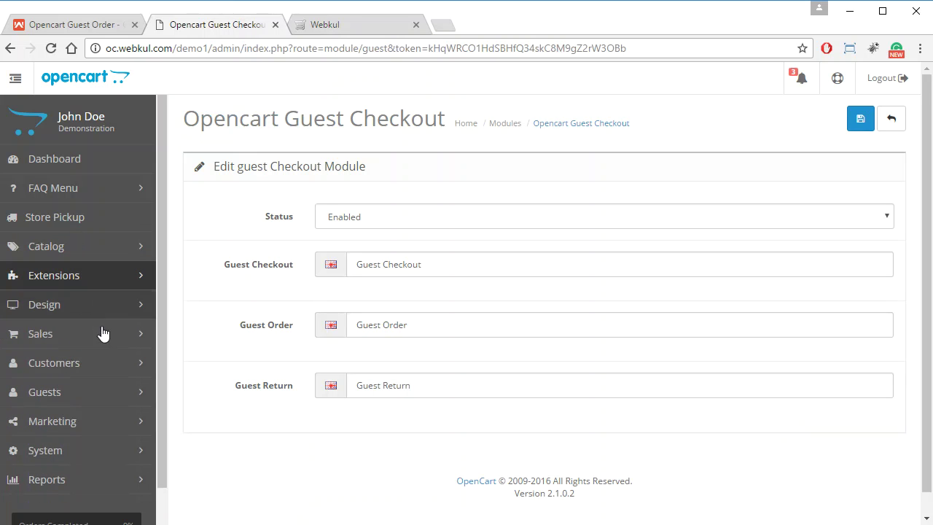
pyautogui.click(84, 392)
pyautogui.scroll(-2, 86, 394)
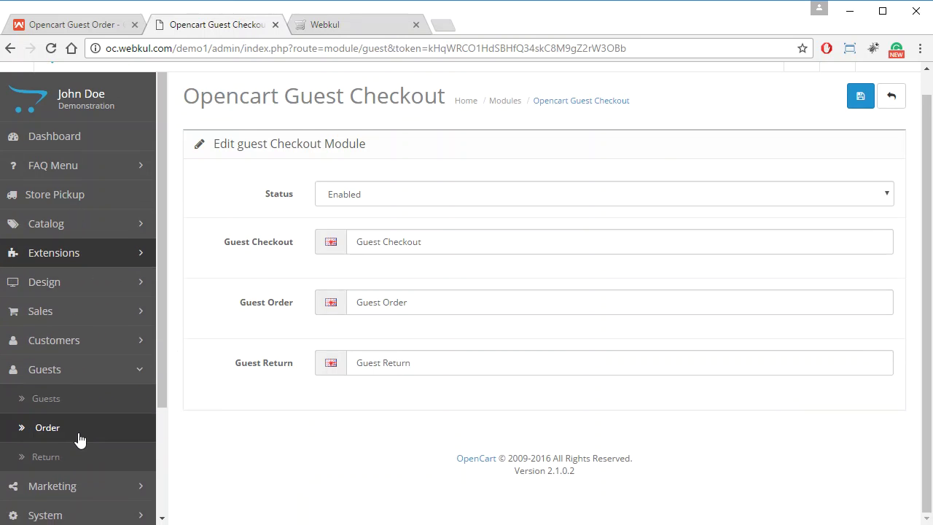
pyautogui.click(79, 430)
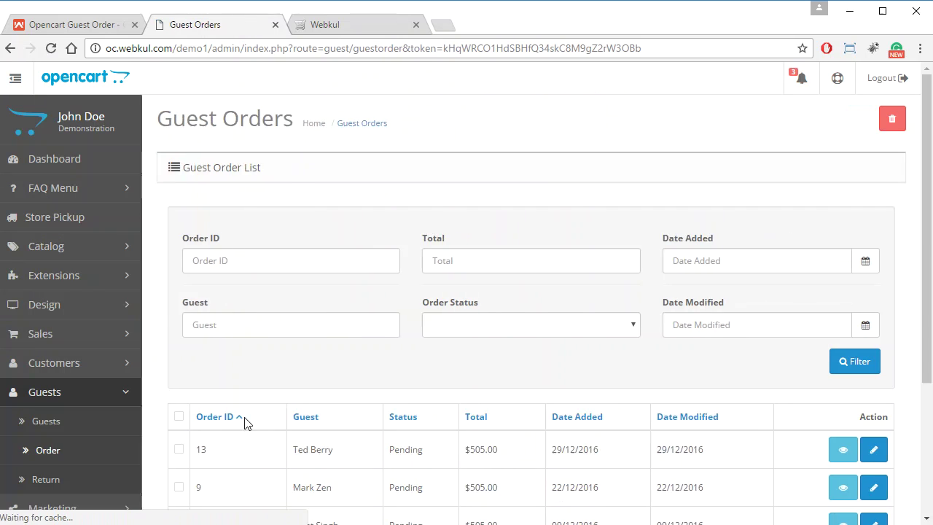
pyautogui.scroll(-1, 451, 459)
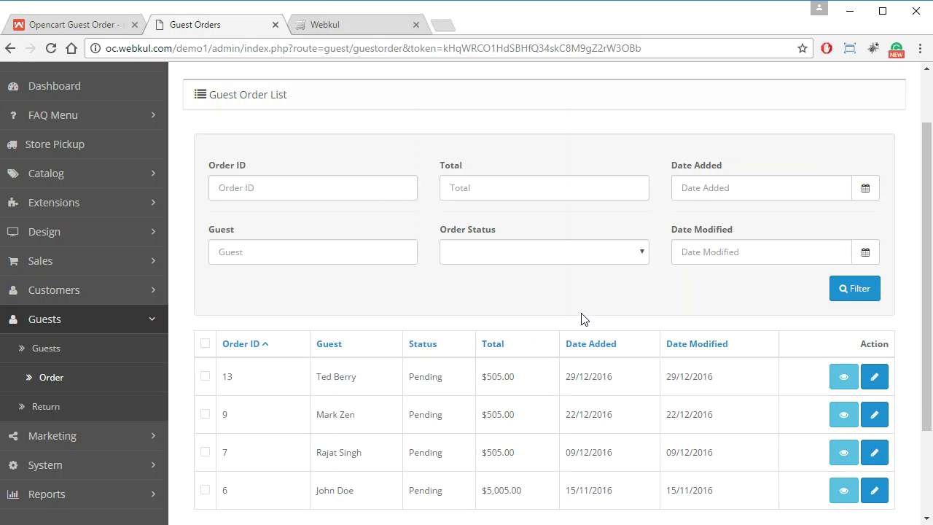
pyautogui.scroll(1, 621, 320)
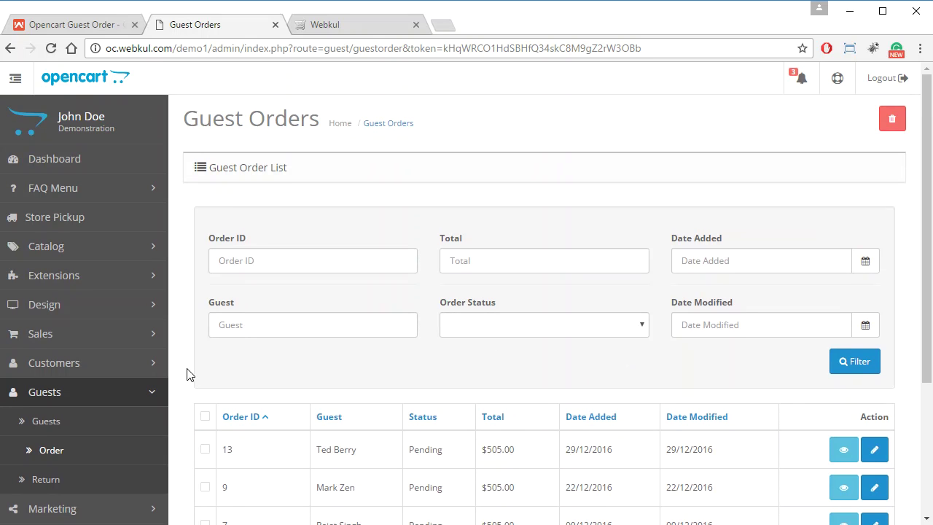
# Check the Guests list for the new guest, then return to the storefront tab
pyautogui.click(109, 425)
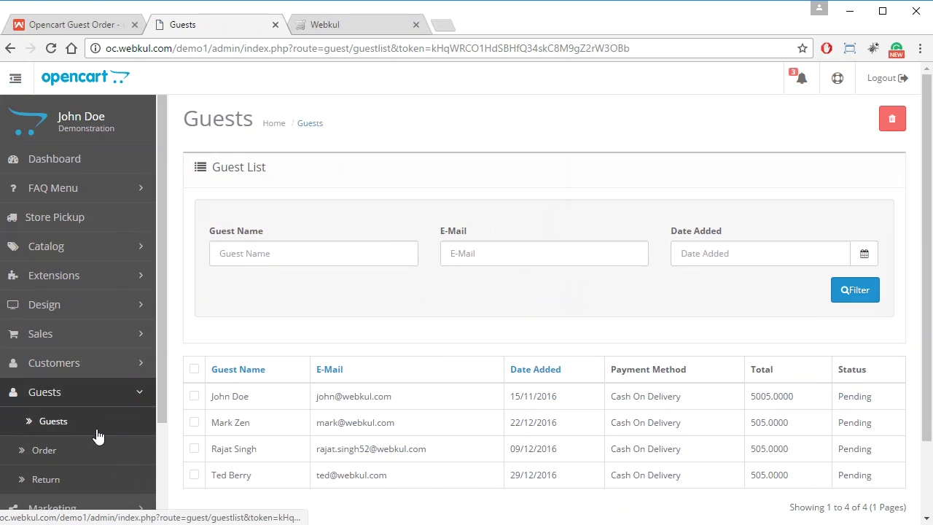
pyautogui.scroll(-1, 204, 379)
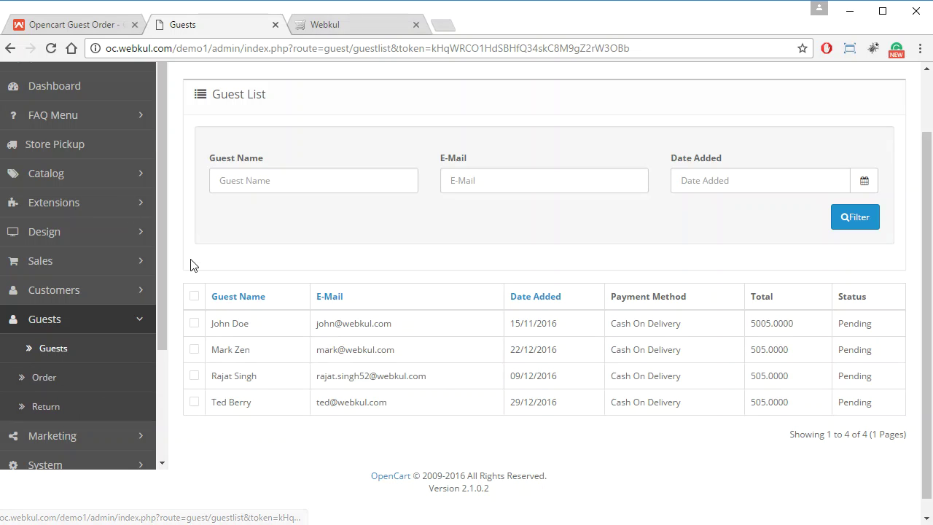
pyautogui.click(332, 28)
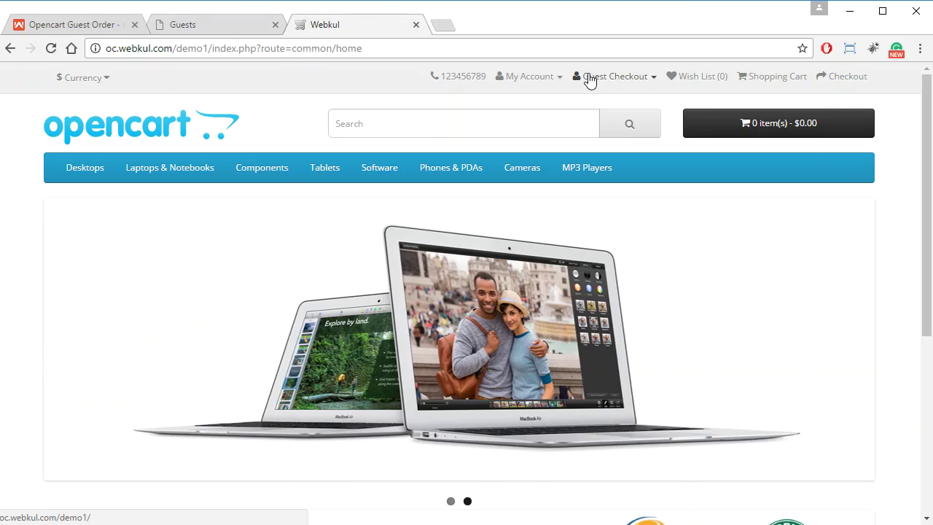
# Open Guest Order from the Guest Checkout menu, enter the guest's e-mail and order ID 13, and submit
pyautogui.click(590, 78)
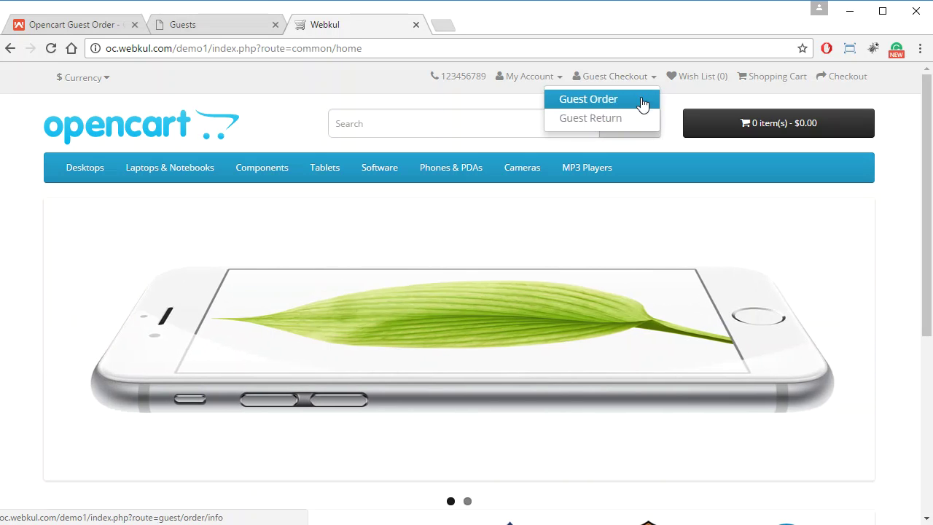
pyautogui.click(614, 103)
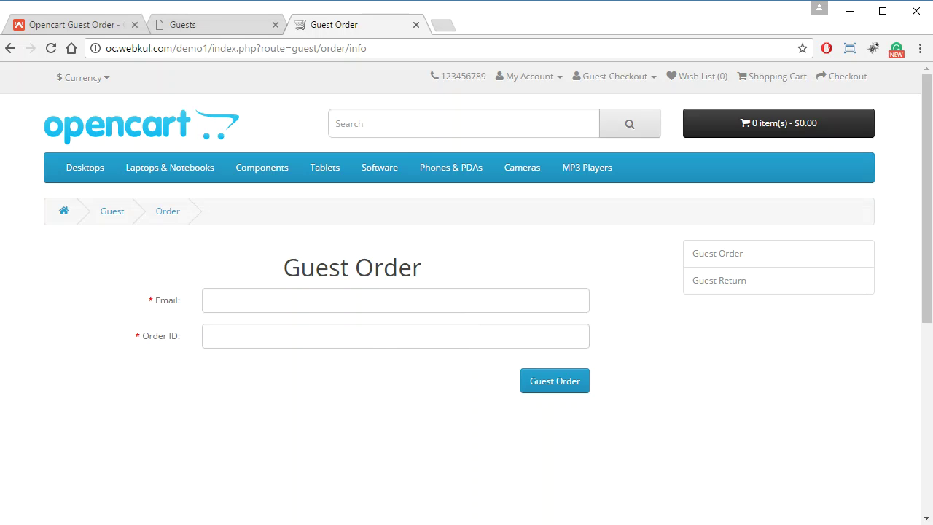
pyautogui.click(281, 298)
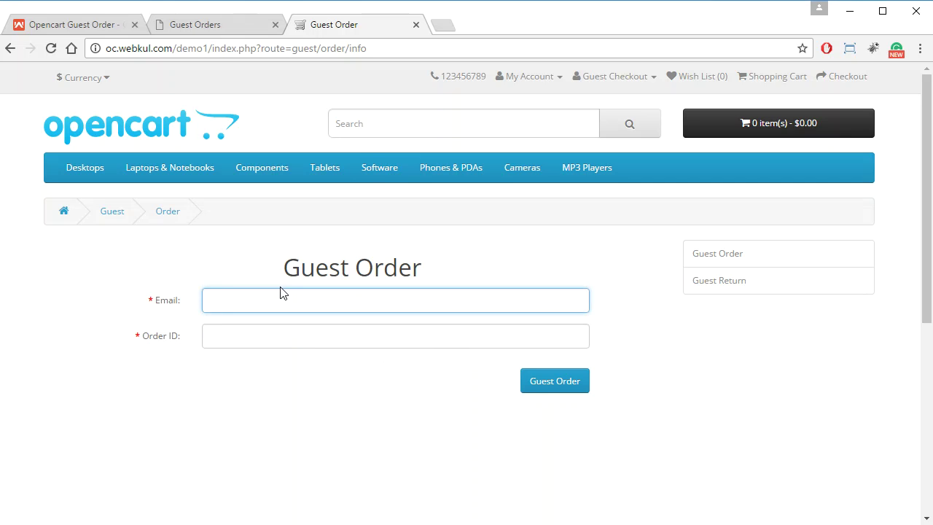
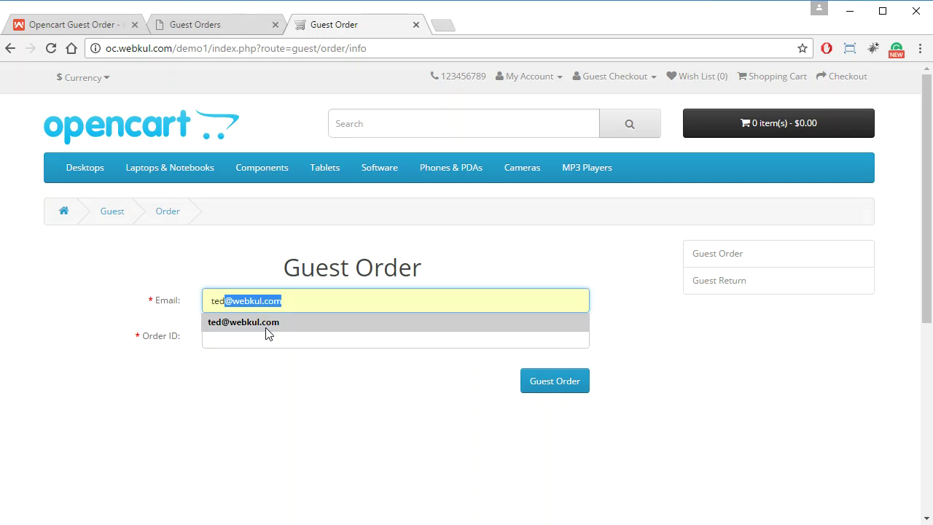
pyautogui.click(268, 327)
pyautogui.click(270, 333)
pyautogui.write('13')
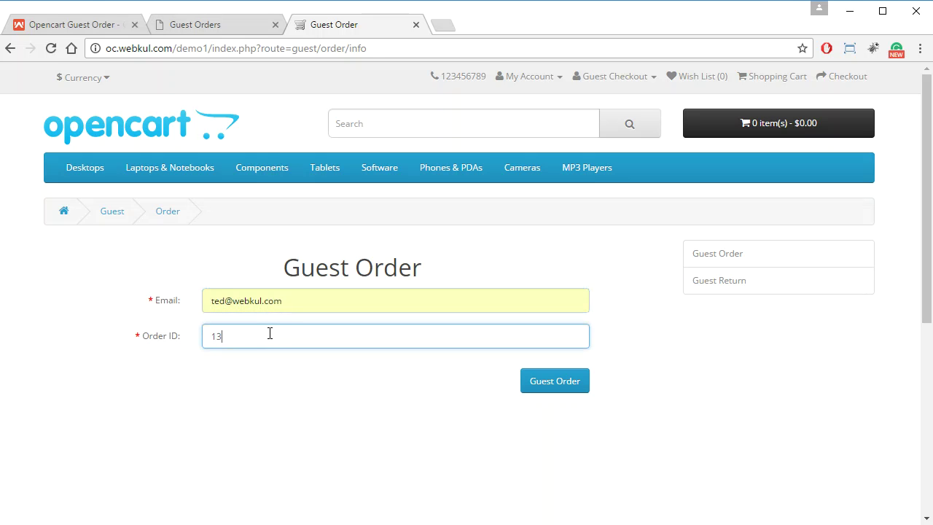
pyautogui.click(550, 380)
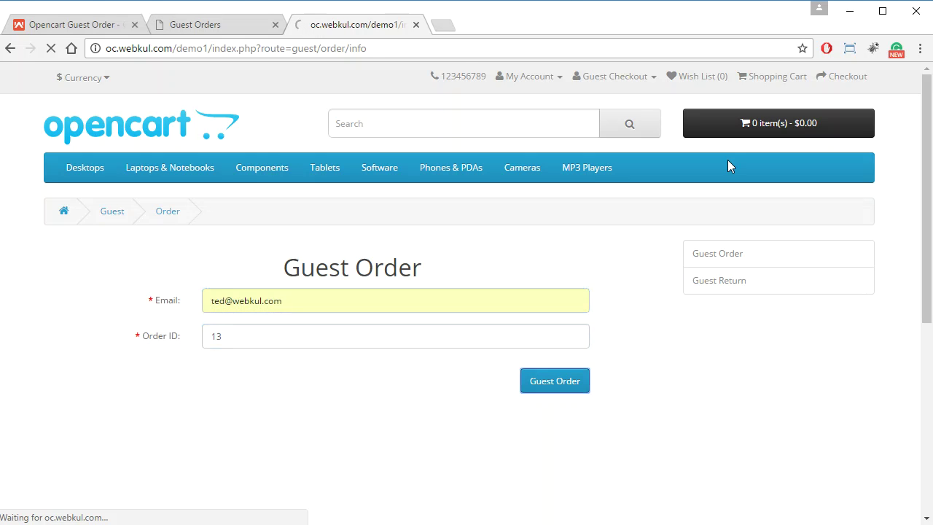
# Review order #13's details, totals and history, then continue back to the guest options page
pyautogui.scroll(-1, 435, 358)
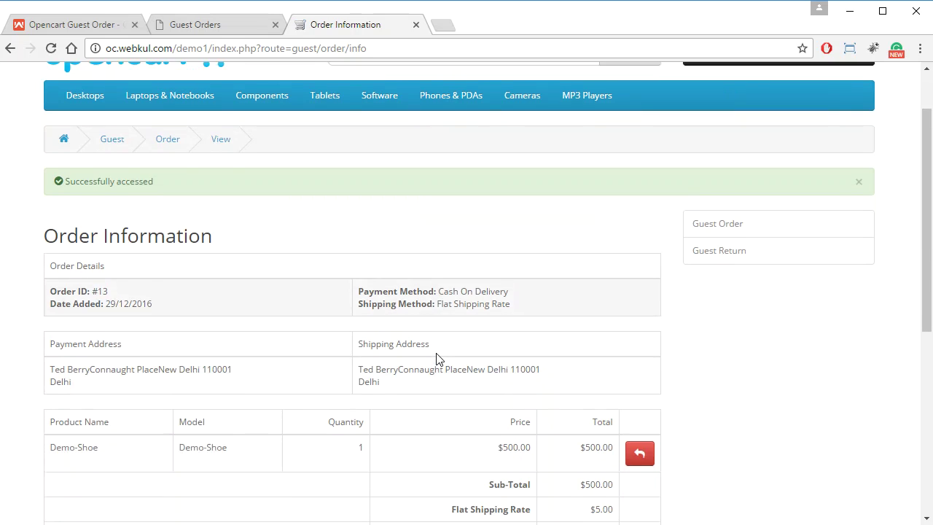
pyautogui.scroll(-1, 437, 358)
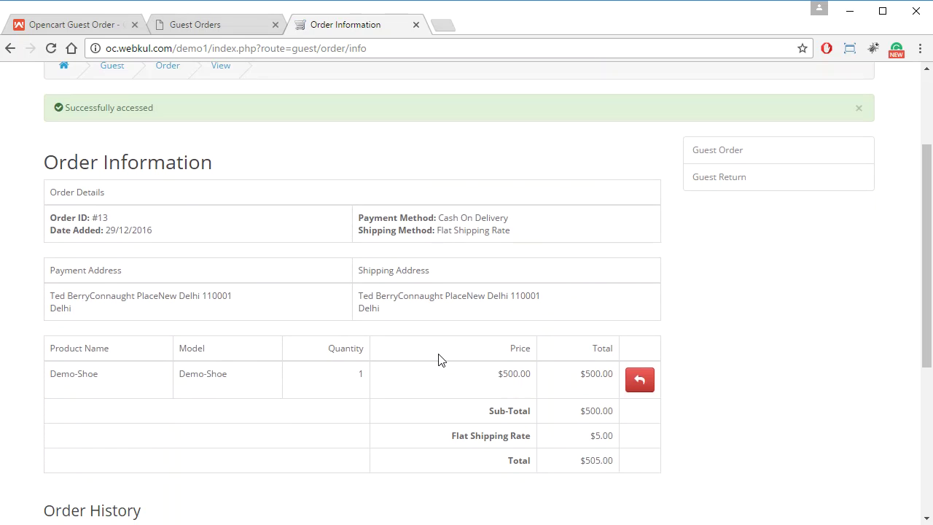
pyautogui.scroll(-1, 439, 360)
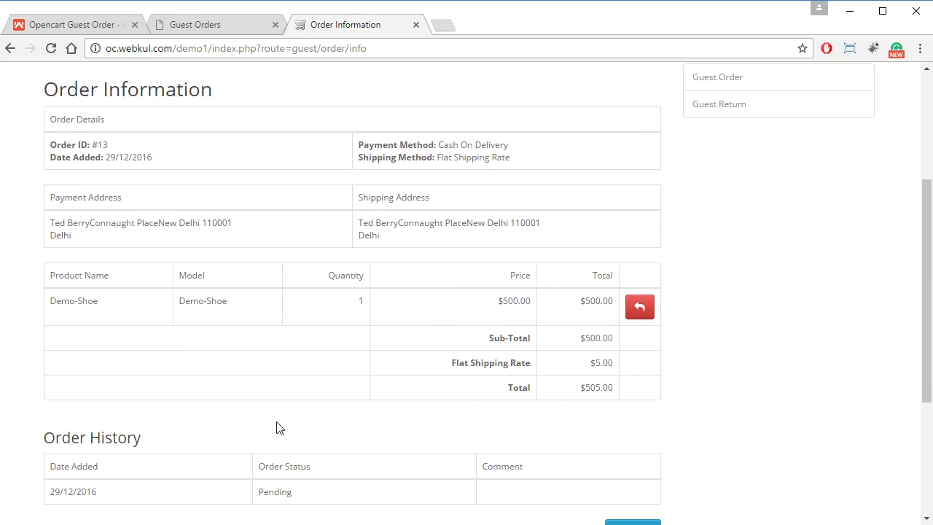
pyautogui.scroll(-1, 510, 427)
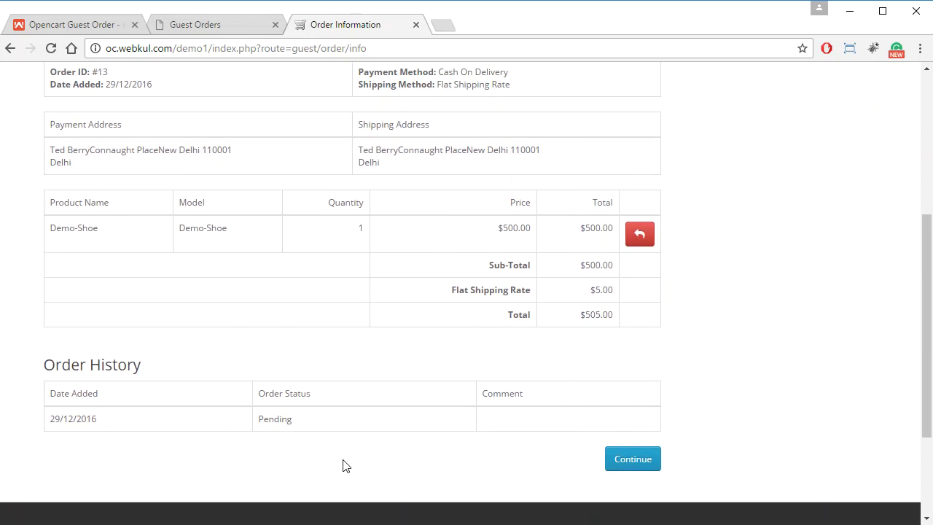
pyautogui.scroll(1, 313, 466)
pyautogui.scroll(1, 305, 465)
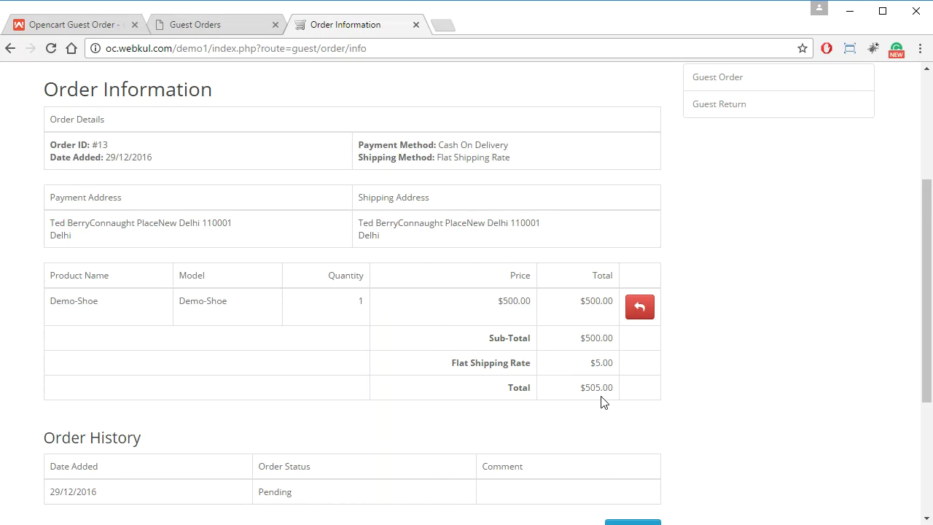
pyautogui.scroll(-1, 603, 401)
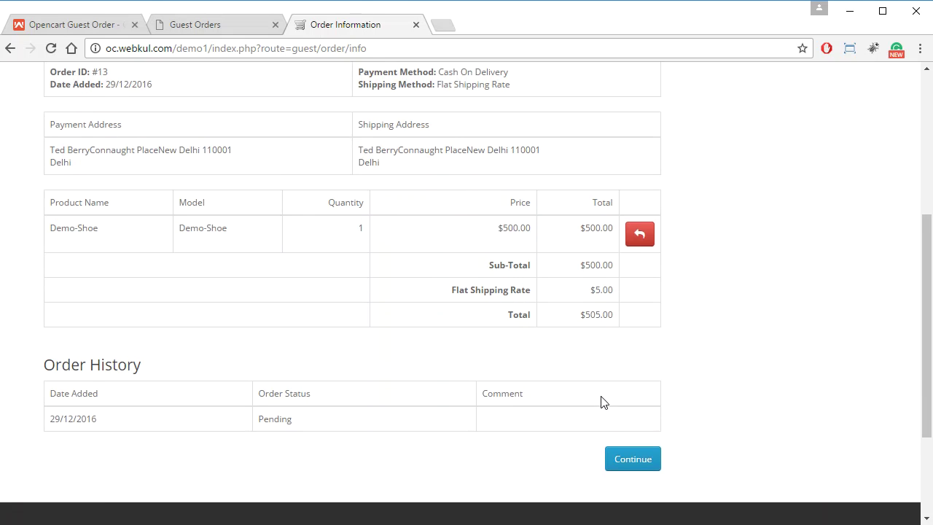
pyautogui.click(641, 461)
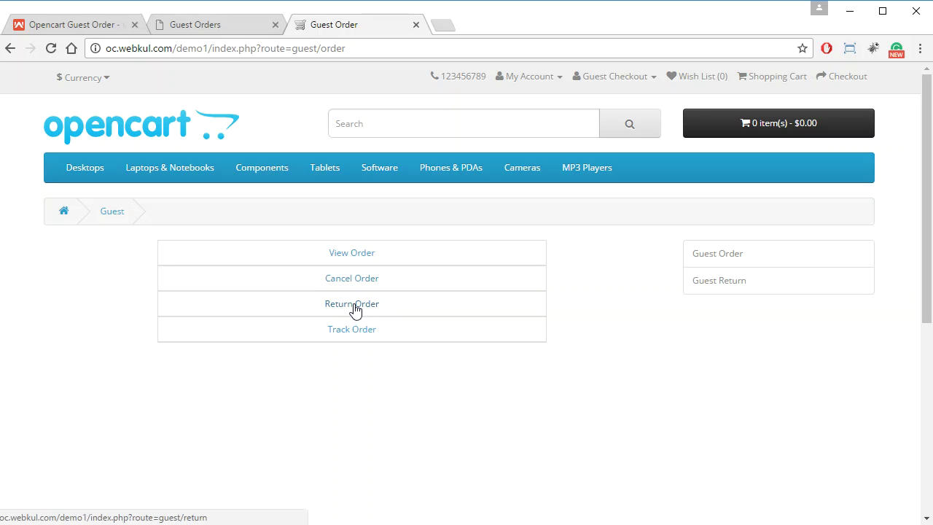
# Open the Return Order form and fill its e-mail field with the customer's saved address
pyautogui.click(355, 309)
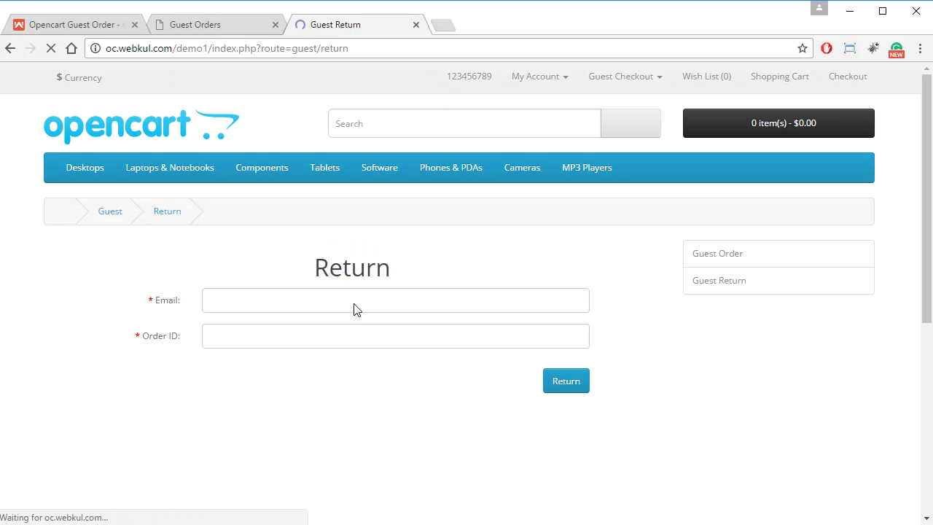
pyautogui.click(355, 309)
pyautogui.click(453, 277)
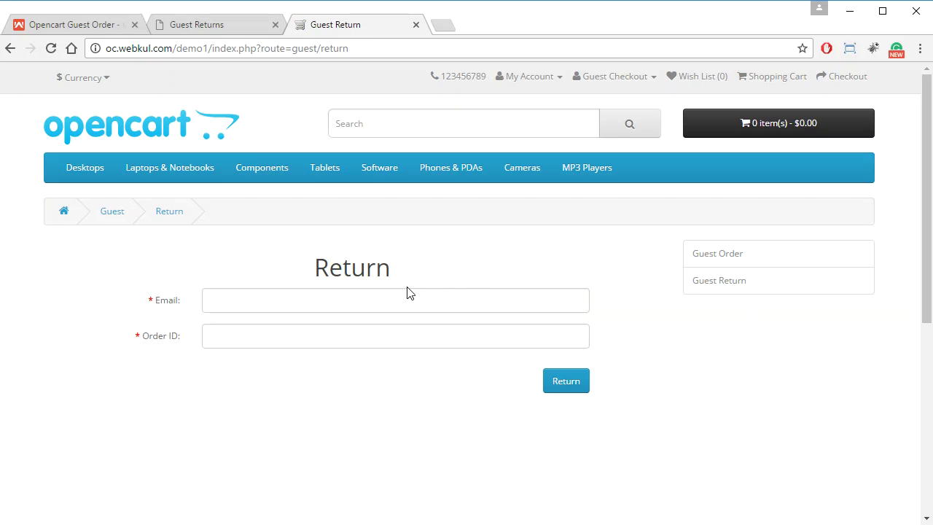
pyautogui.click(323, 299)
pyautogui.write('t')
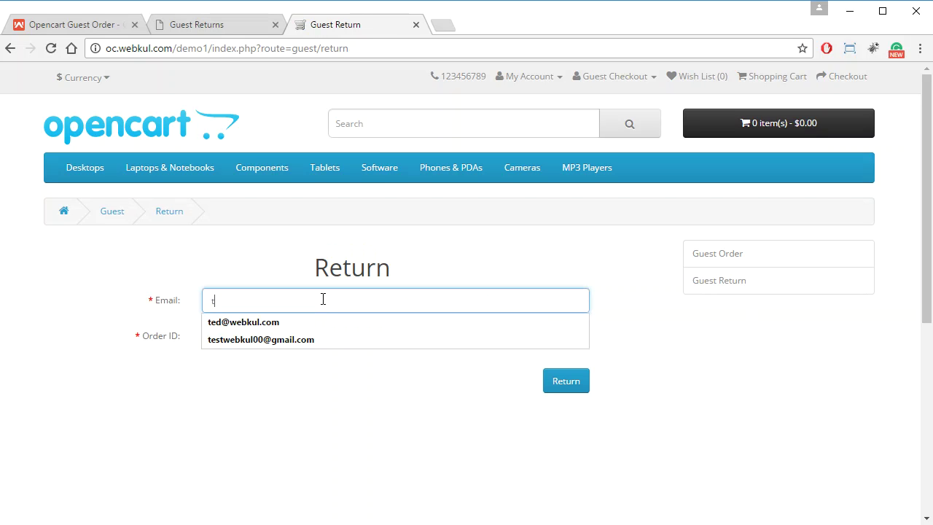
pyautogui.write('ed')
pyautogui.click(309, 325)
pyautogui.click(300, 344)
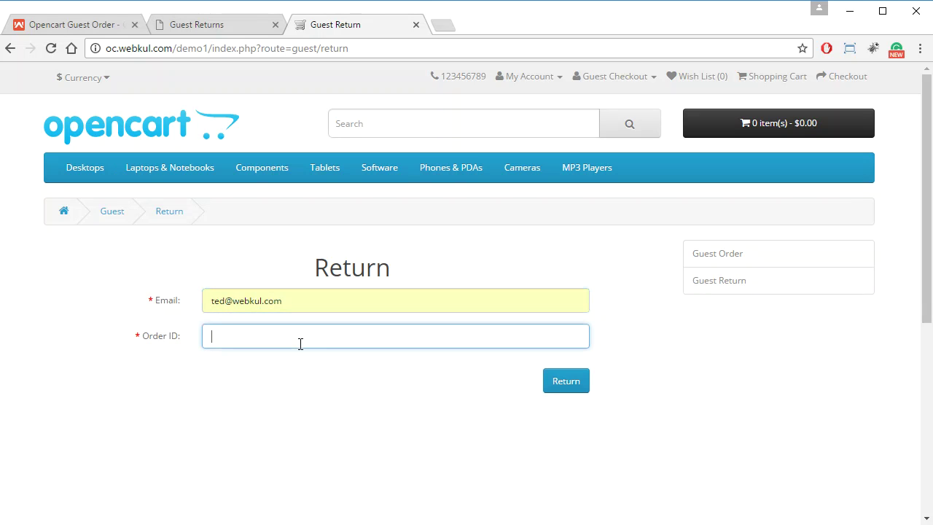
# Enter order ID 13 and submit the guest return request
pyautogui.write('13')
pyautogui.click(299, 424)
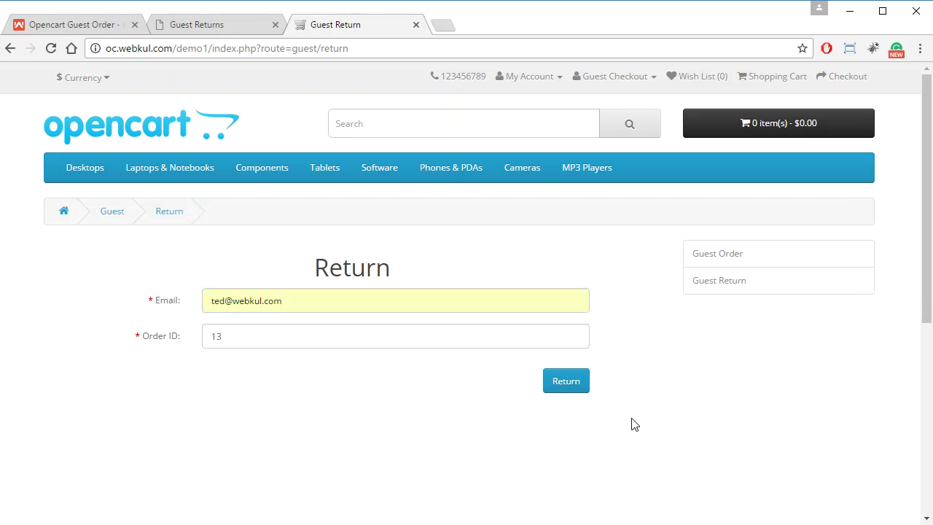
pyautogui.click(568, 383)
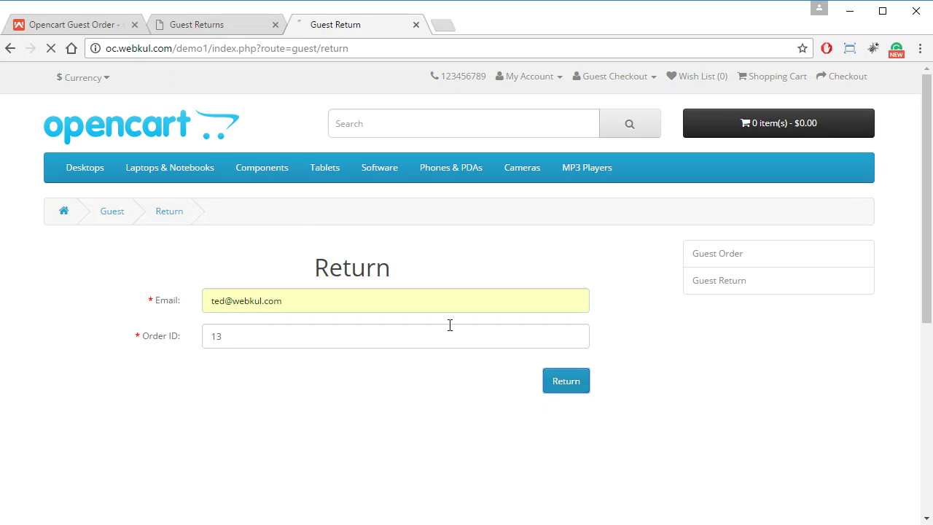
pyautogui.click(186, 24)
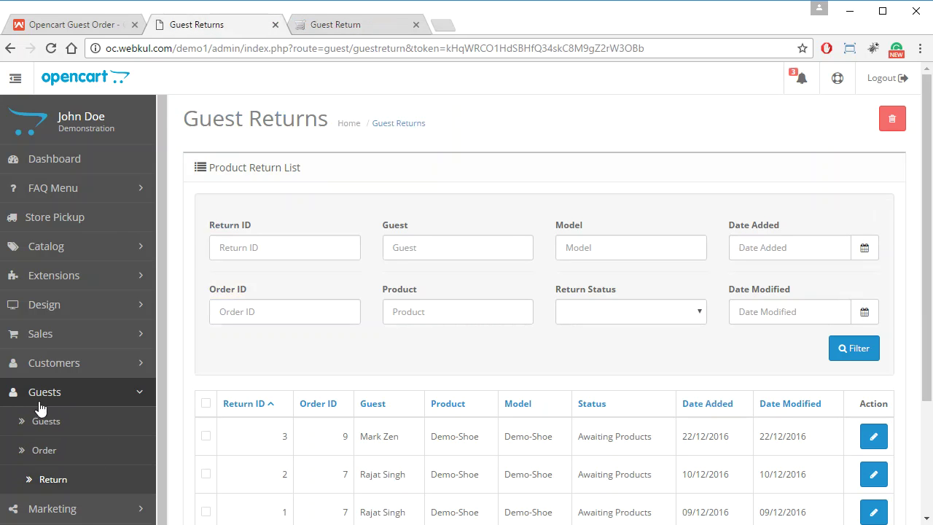
# Check the three returns under admin Guests > Return, then switch to the Webkul Opencart Guest Order page
pyautogui.click(82, 484)
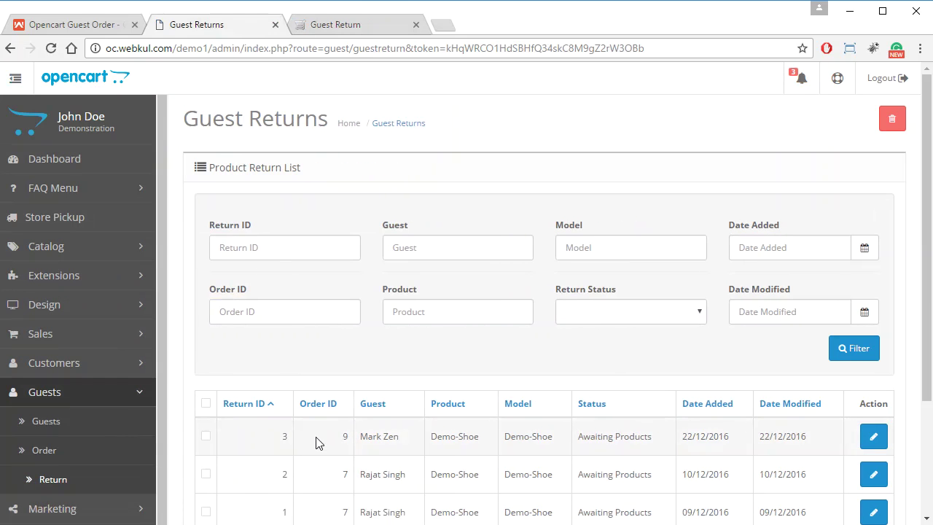
pyautogui.scroll(-1, 255, 441)
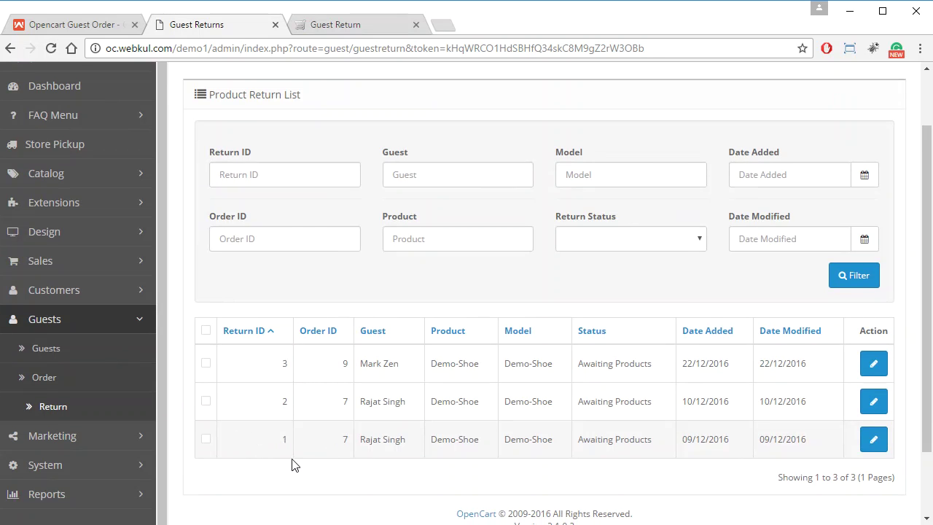
pyautogui.scroll(1, 277, 461)
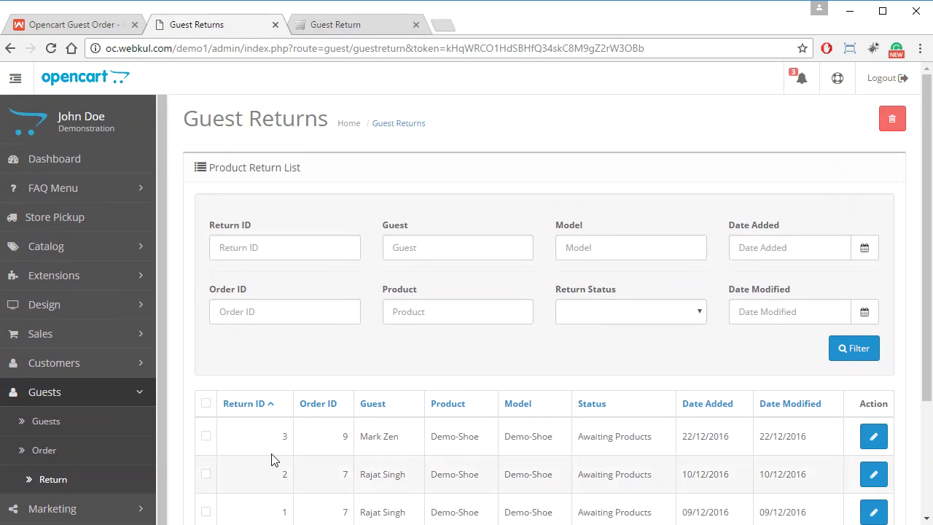
pyautogui.click(87, 24)
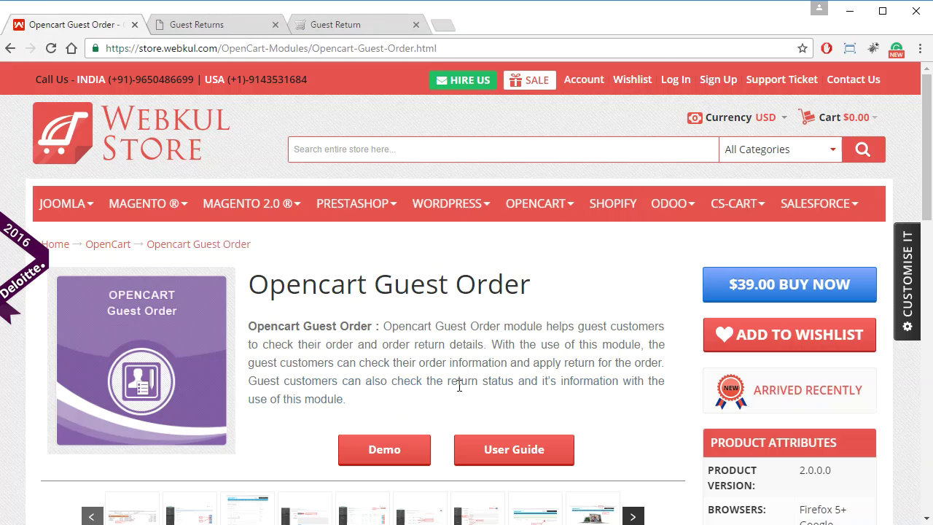